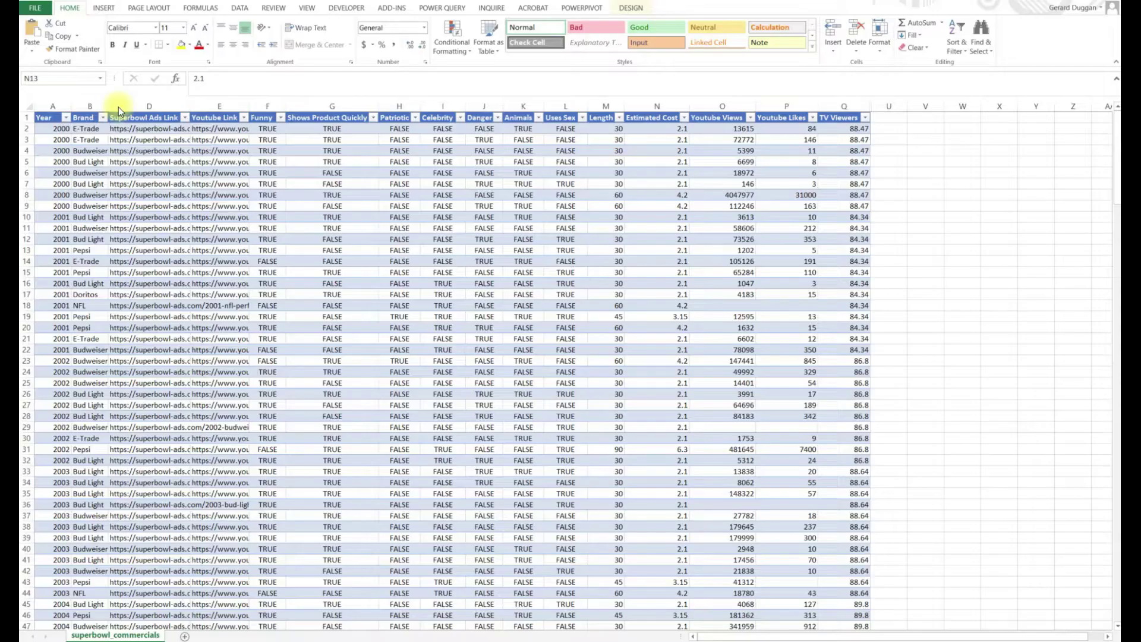
Step: Select column D, Superbowl Ads Link, in the superbowl_commercials table
{"action": "left_click", "coordinate": [119, 106]}
Step: Insert a new empty column at D and name its header Brand Category2
{"action": "right_click", "coordinate": [119, 105]}
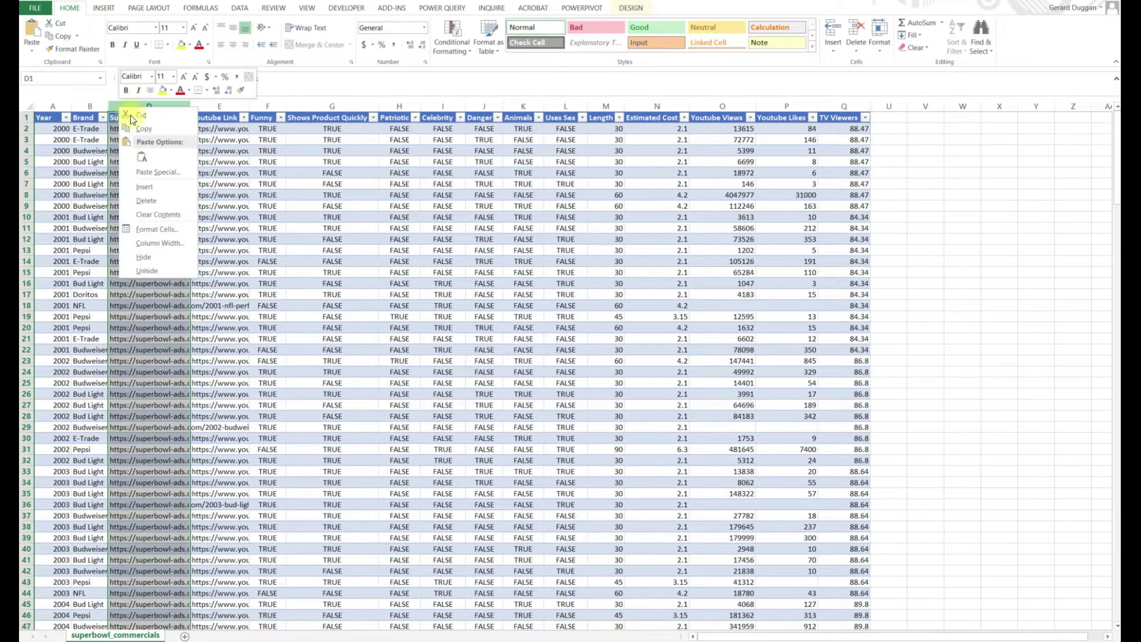
{"action": "left_click", "coordinate": [181, 177]}
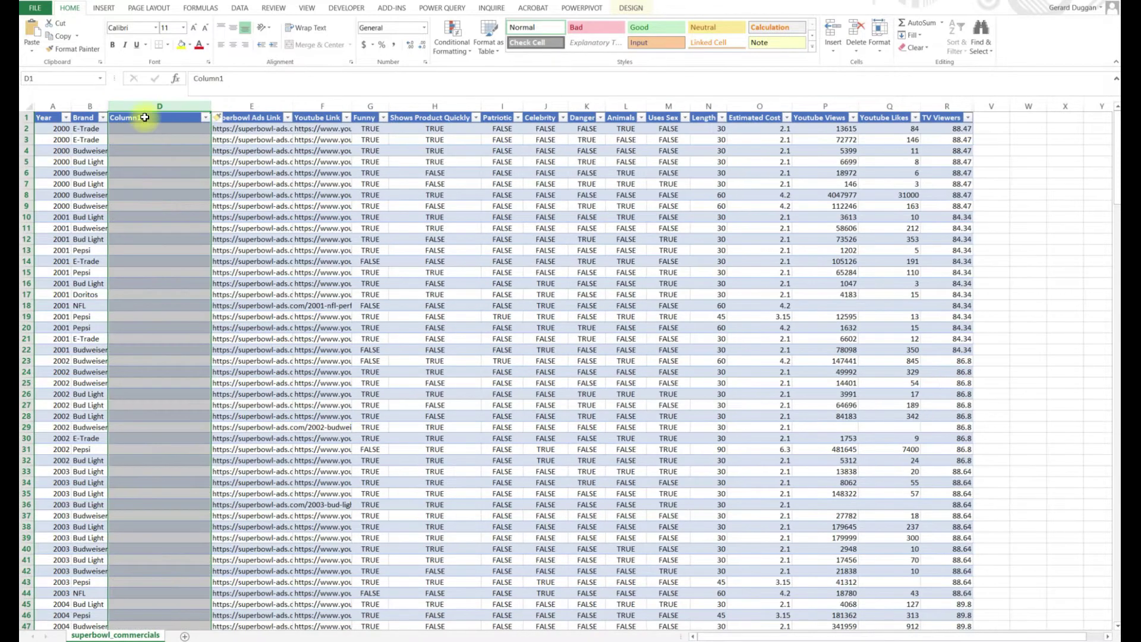
{"action": "left_click", "coordinate": [145, 117]}
{"action": "type", "text": "Brand Category"}
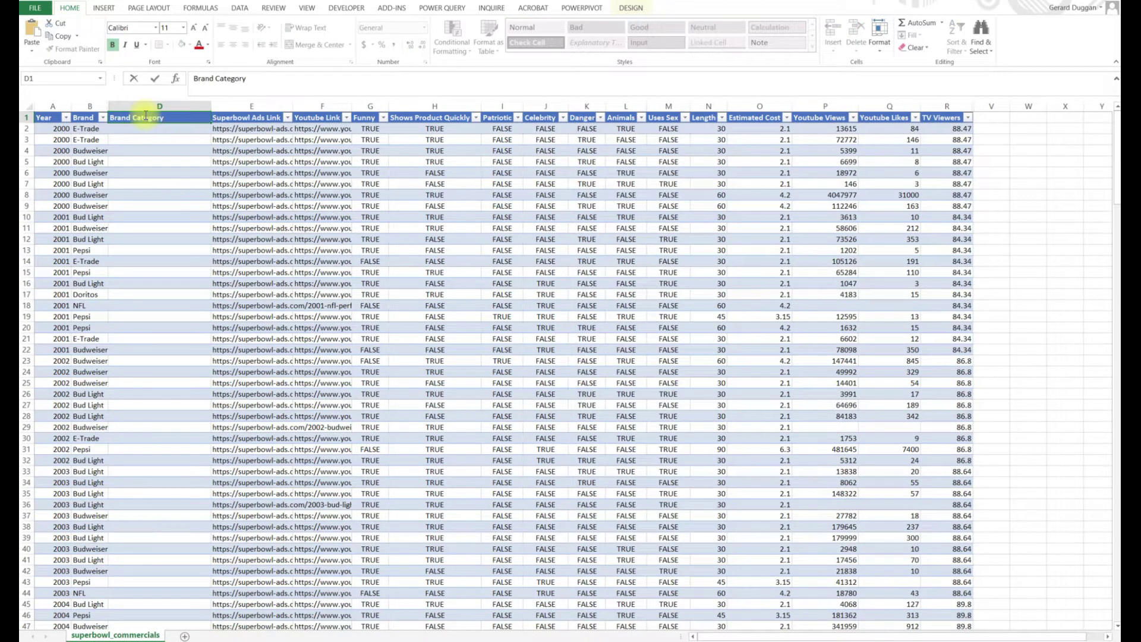
{"action": "key", "text": "Return"}
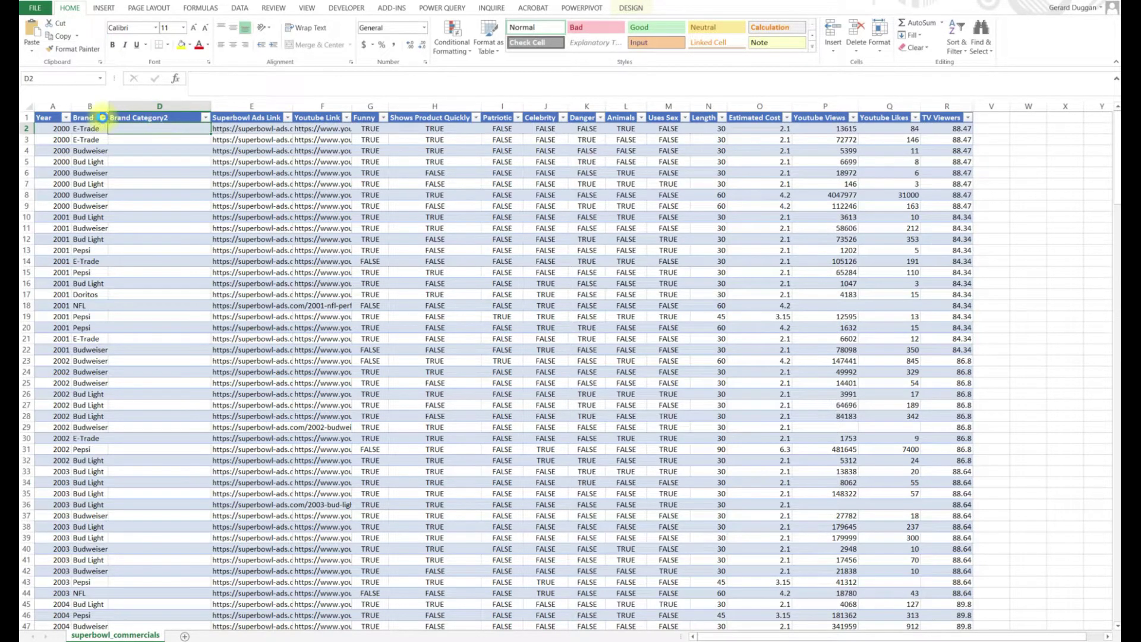
Step: Filter the Brand column to show only Bud Light and Budweiser rows
{"action": "left_click", "coordinate": [103, 117]}
{"action": "left_click", "coordinate": [73, 231]}
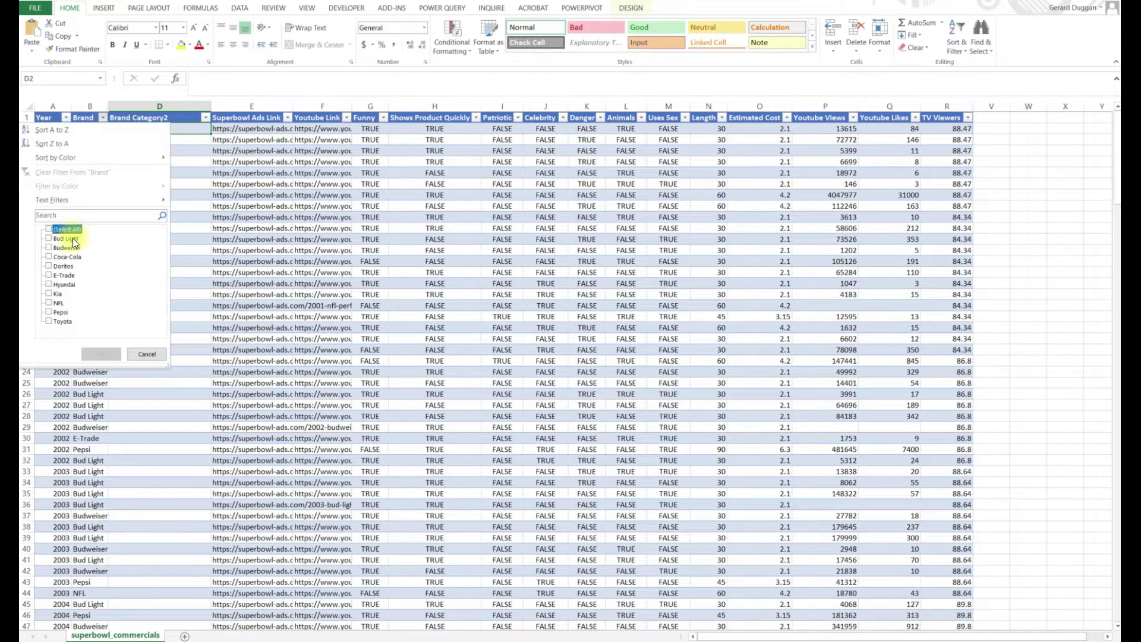
{"action": "left_click", "coordinate": [48, 238]}
{"action": "left_click", "coordinate": [48, 247]}
{"action": "left_click", "coordinate": [101, 354]}
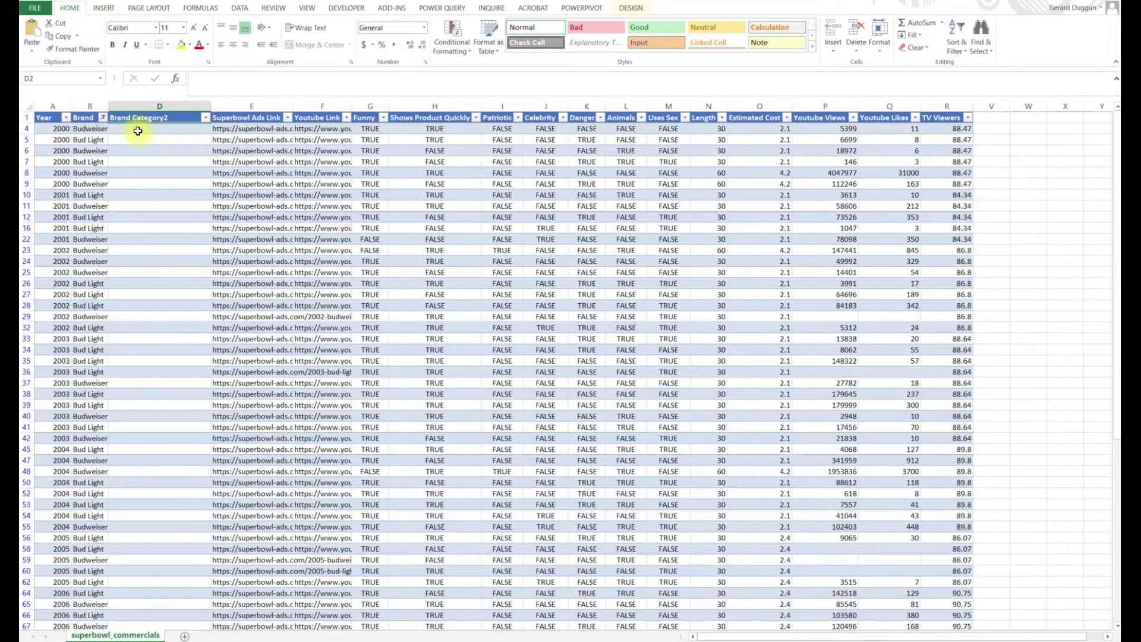
Step: Enter 'Alcoholic Beverage' in D4 and paste it into all visible cells below
{"action": "left_click", "coordinate": [137, 130]}
{"action": "type", "text": "Alco"}
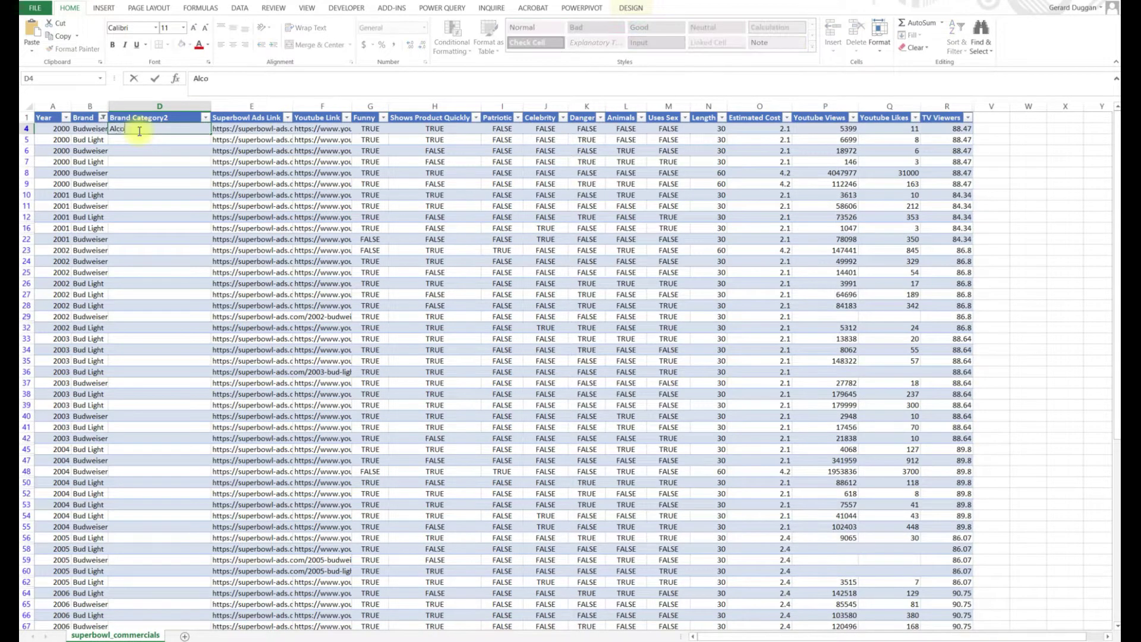
{"action": "type", "text": "holic Beverage"}
{"action": "key", "text": "ctrl+Return"}
{"action": "key", "text": "ctrl+c"}
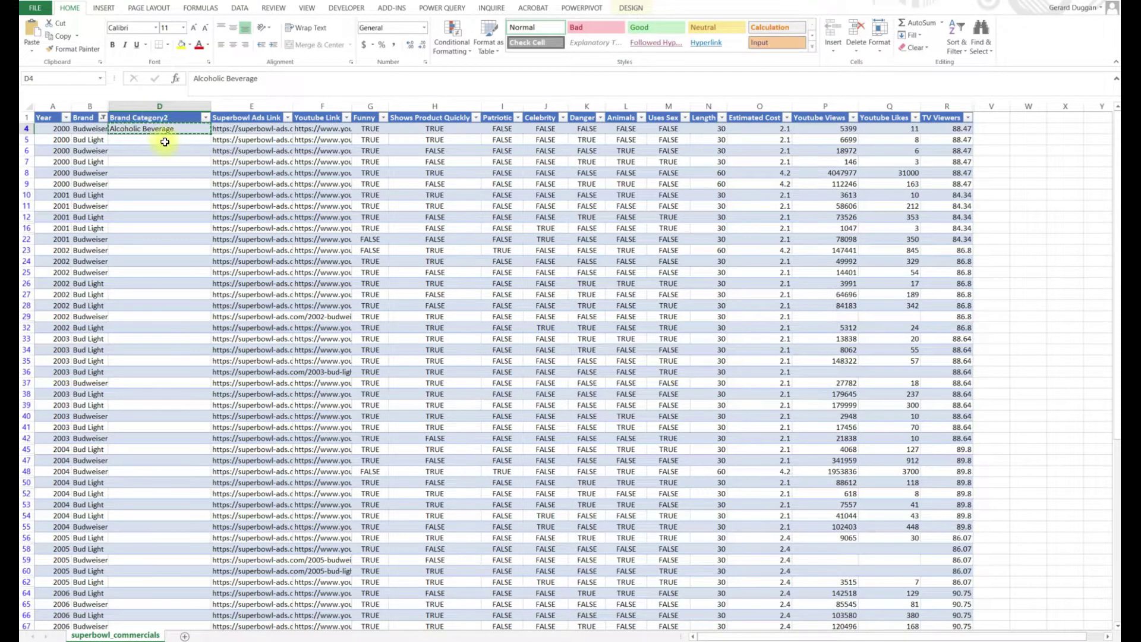
{"action": "left_click_drag", "start_coordinate": [165, 142], "coordinate": [169, 609]}
{"action": "key", "text": "ctrl+v"}
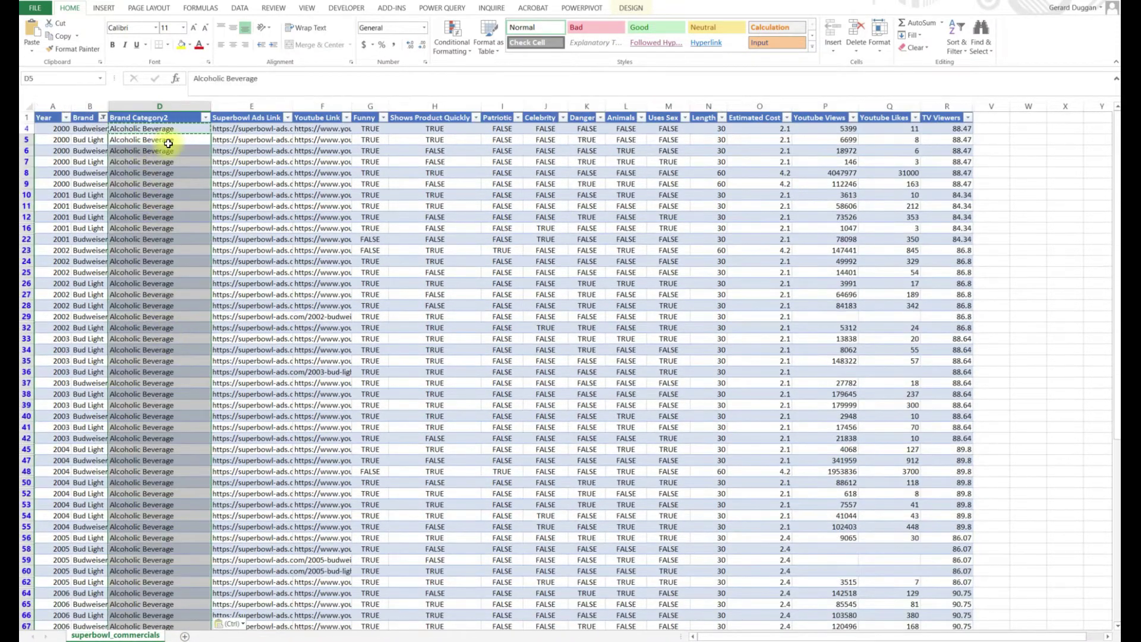
{"action": "left_click", "coordinate": [168, 143]}
Step: Clear the Brand filter so every brand is shown again
{"action": "left_click", "coordinate": [103, 117]}
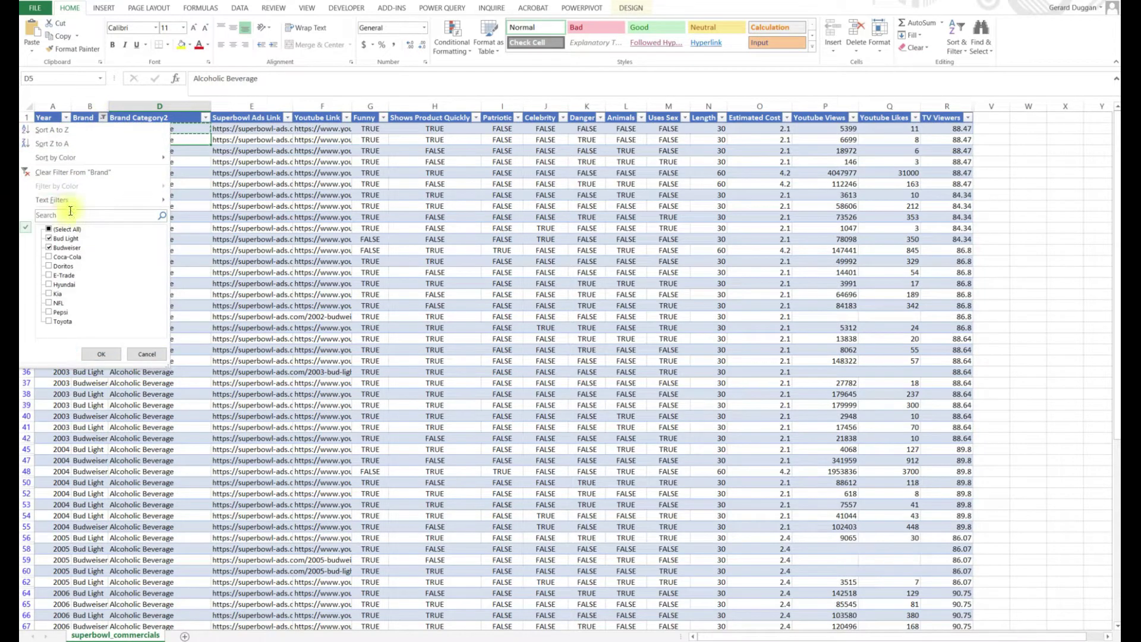
{"action": "left_click", "coordinate": [65, 229]}
{"action": "left_click", "coordinate": [112, 354]}
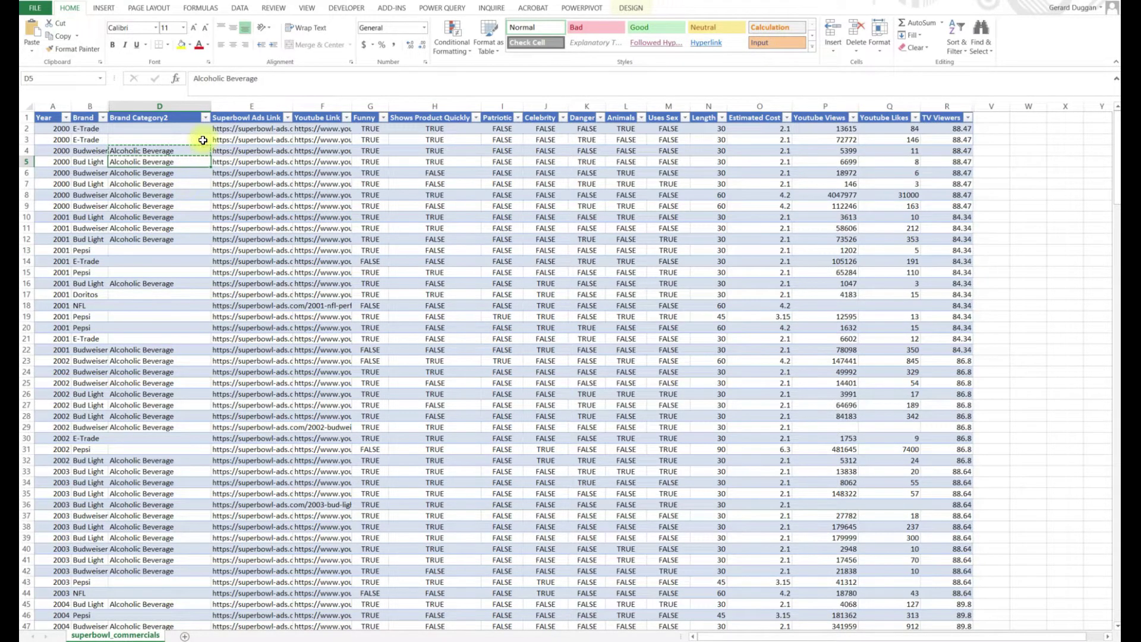
Step: Select the Brand cells from a Bud Light row down to the end of the table
{"action": "scroll", "coordinate": [191, 305], "scroll_direction": "down", "scroll_amount": 16}
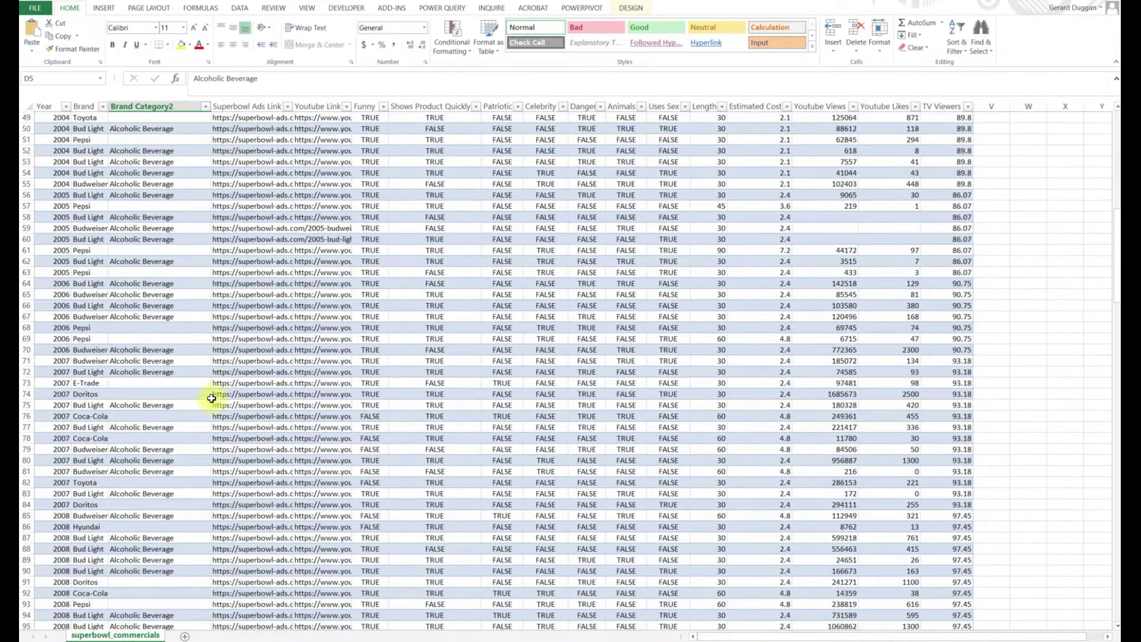
{"action": "left_click", "coordinate": [90, 260]}
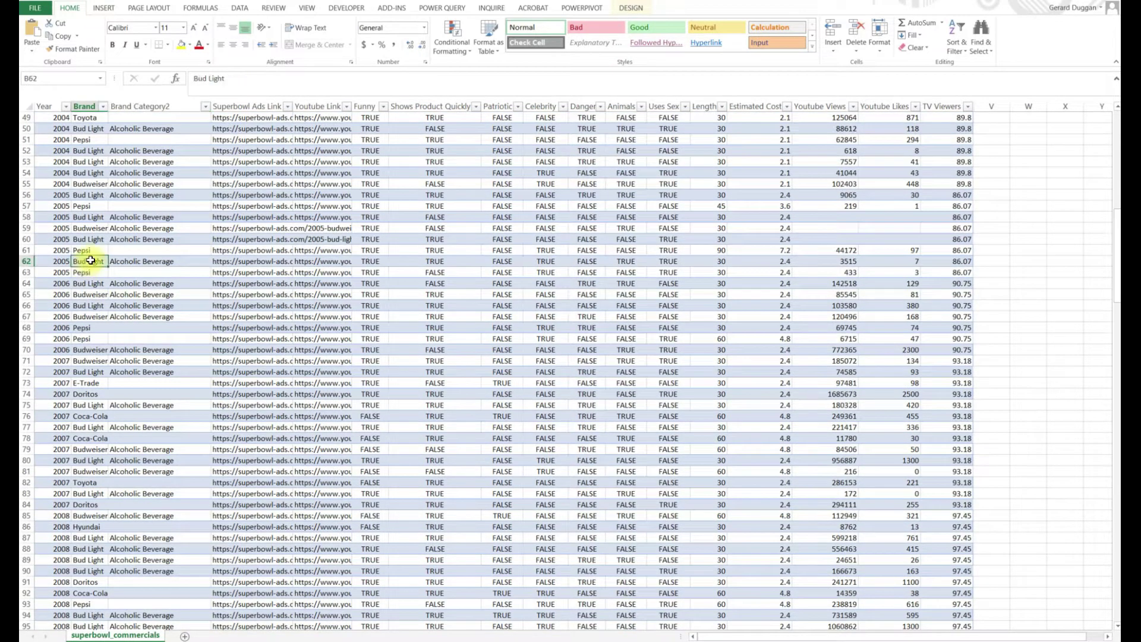
{"action": "key", "text": "ctrl+shift+Down"}
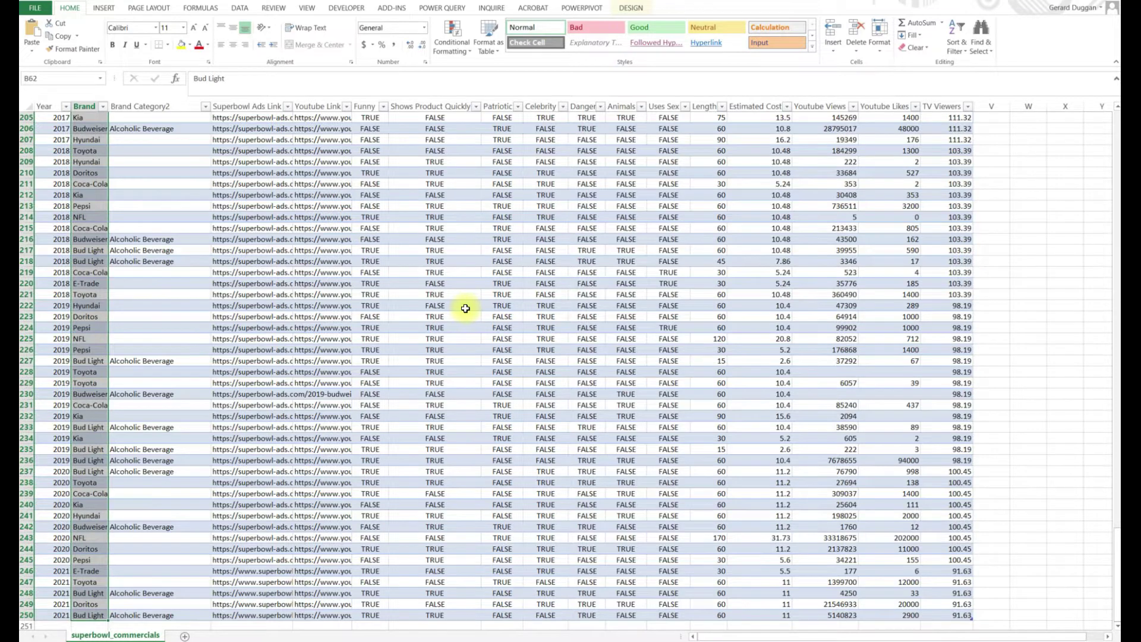
Step: Undo the pasted Alcoholic Beverage labels, the header rename and the brand filter
{"action": "scroll", "coordinate": [353, 260], "scroll_direction": "up", "scroll_amount": 5}
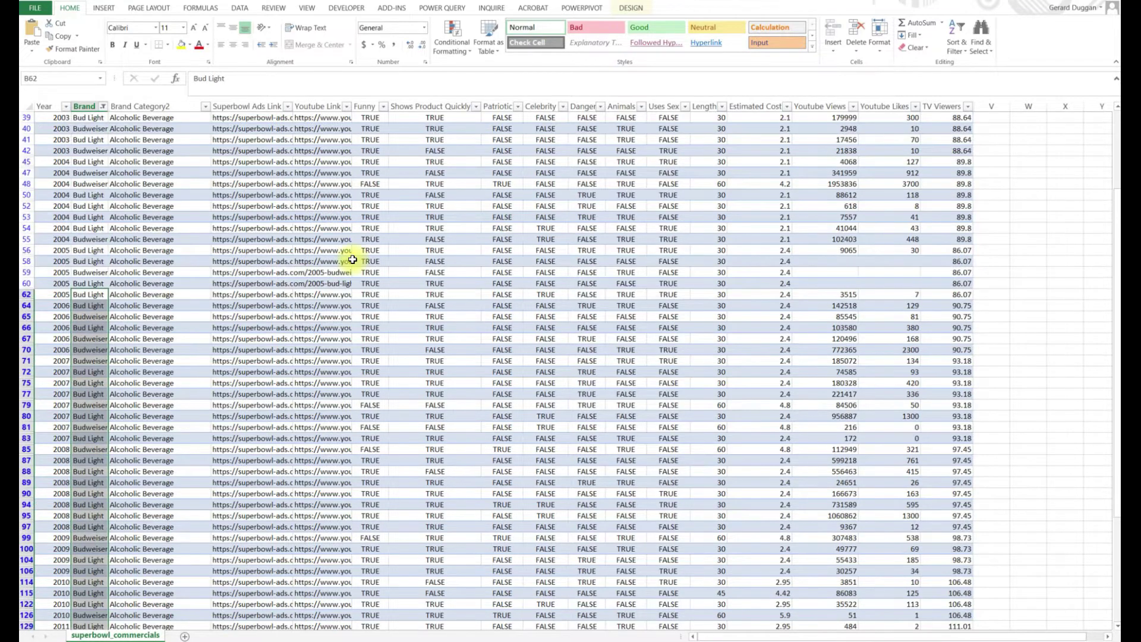
{"action": "key", "text": "ctrl+z"}
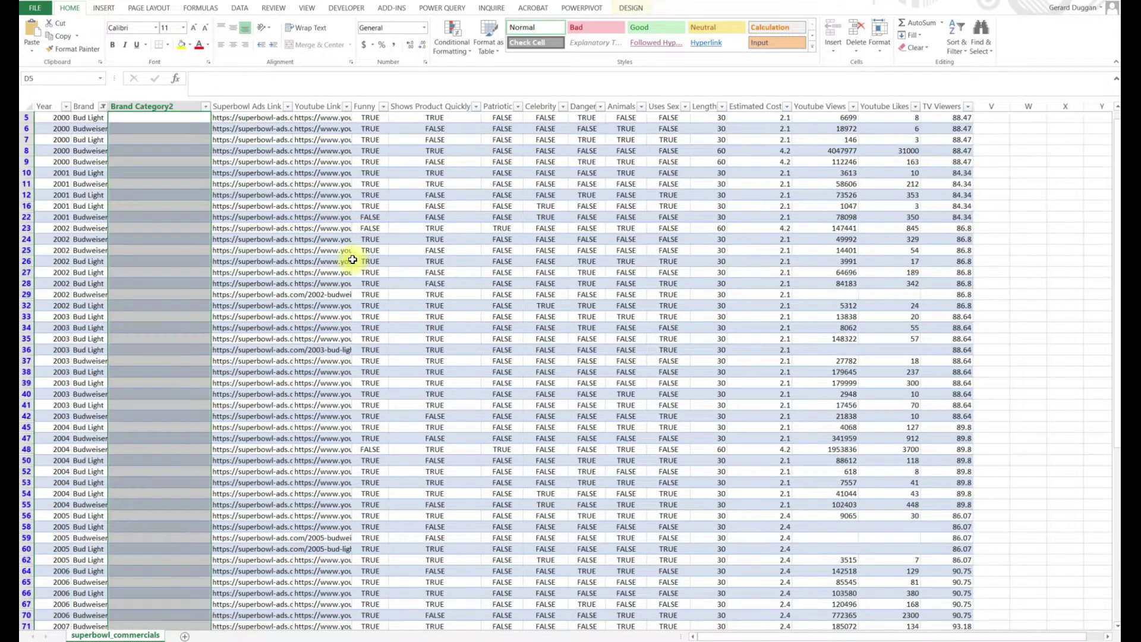
{"action": "key", "text": "ctrl+z"}
{"action": "key", "text": "ctrl+z"}
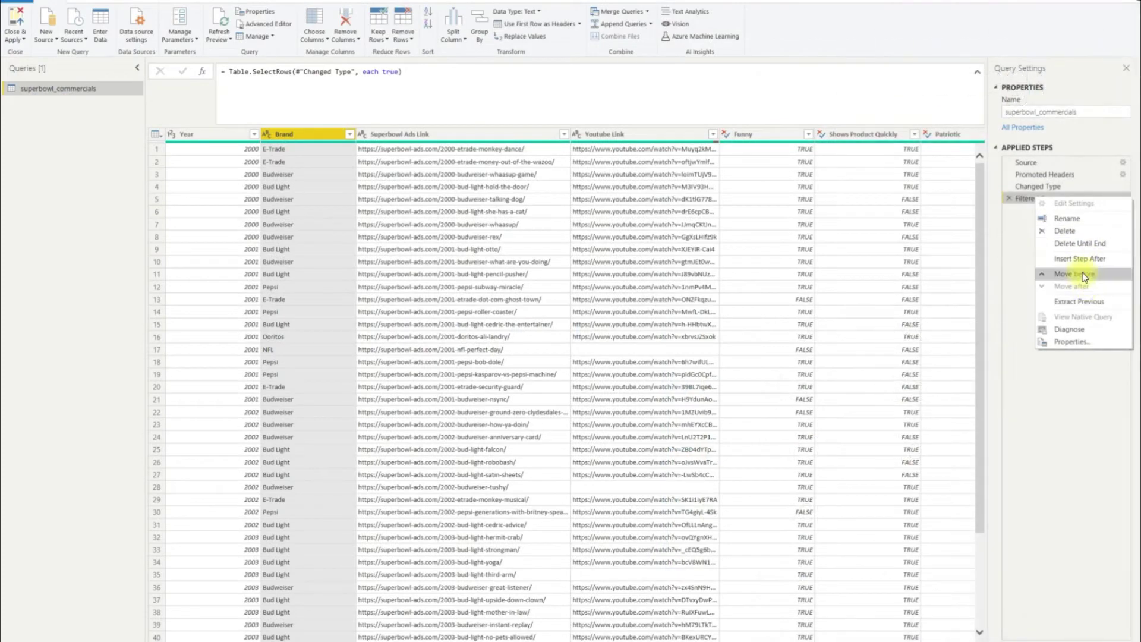
Step: Add a step after Filtered Rows whose formula begins Table.AddColumn(#"Filtered Rows",
{"action": "left_click", "coordinate": [1080, 259]}
{"action": "left_click_drag", "start_coordinate": [310, 72], "coordinate": [227, 72]}
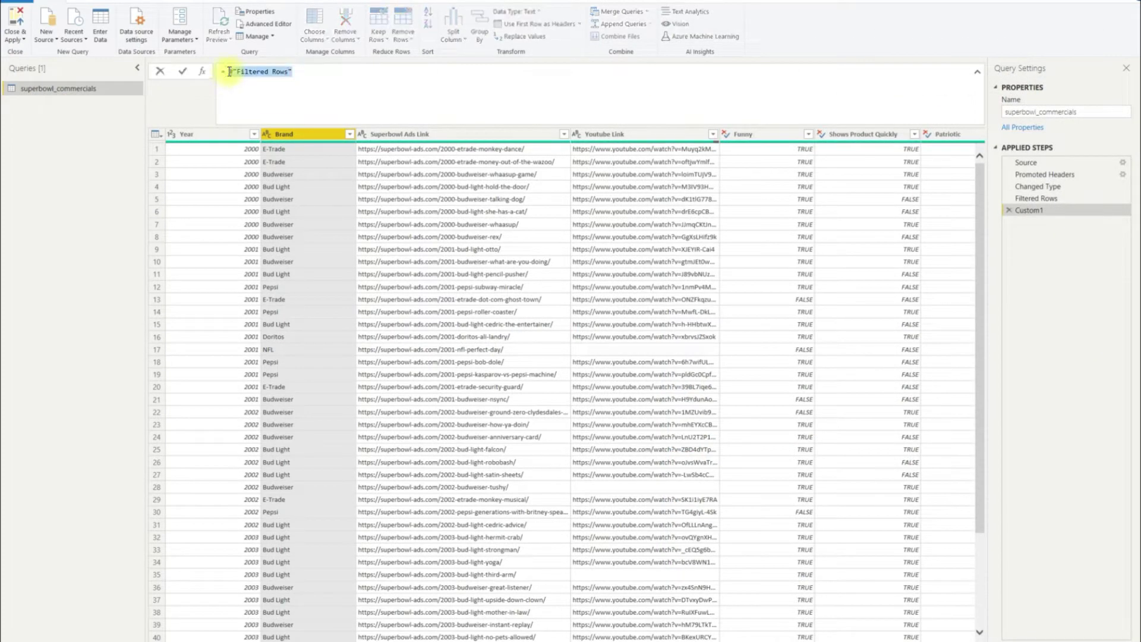
{"action": "type", "text": "Table.A"}
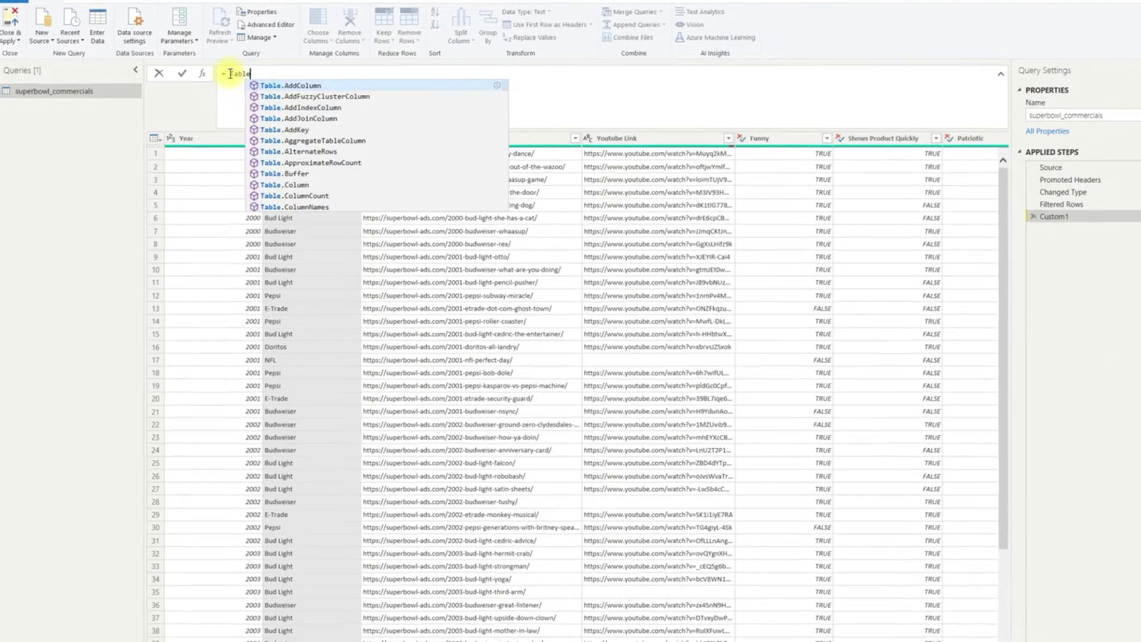
{"action": "type", "text": "dd"}
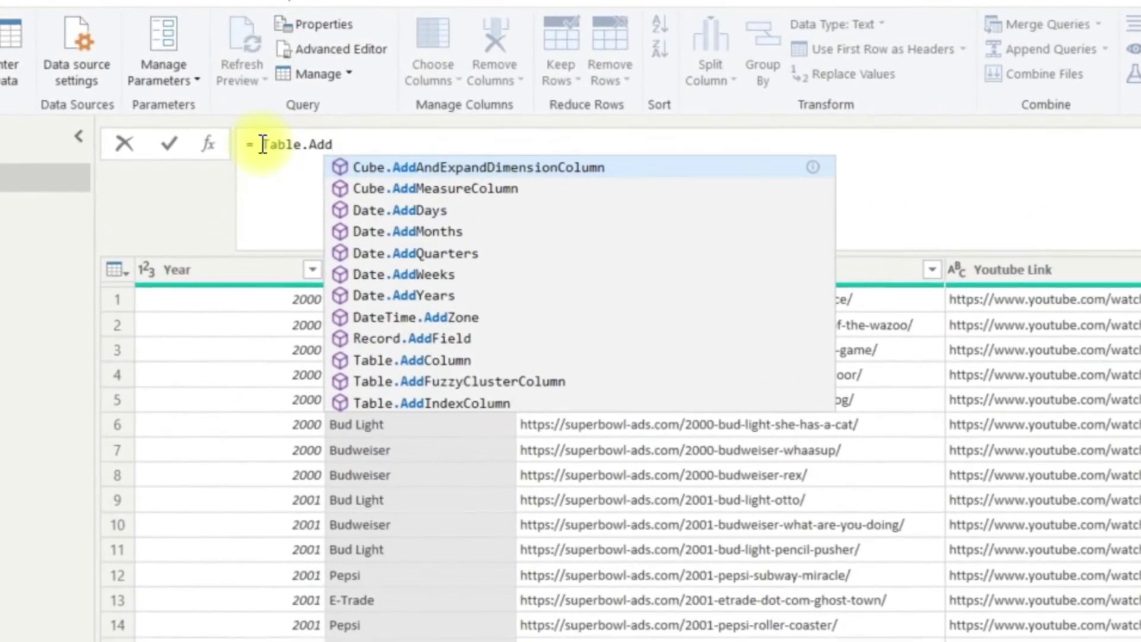
{"action": "type", "text": "C"}
{"action": "key", "text": "Tab"}
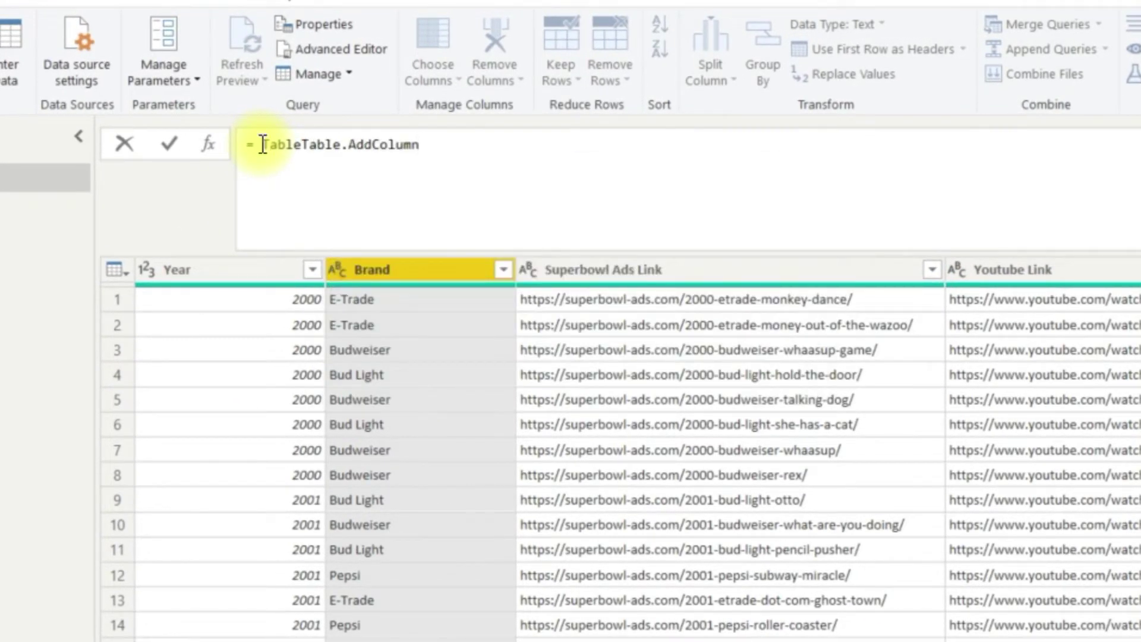
{"action": "type", "text": "("}
{"action": "key", "text": "shift+Return"}
{"action": "type", "text": "#"}
{"action": "key", "text": "Down"}
{"action": "key", "text": "Up"}
{"action": "key", "text": "Tab"}
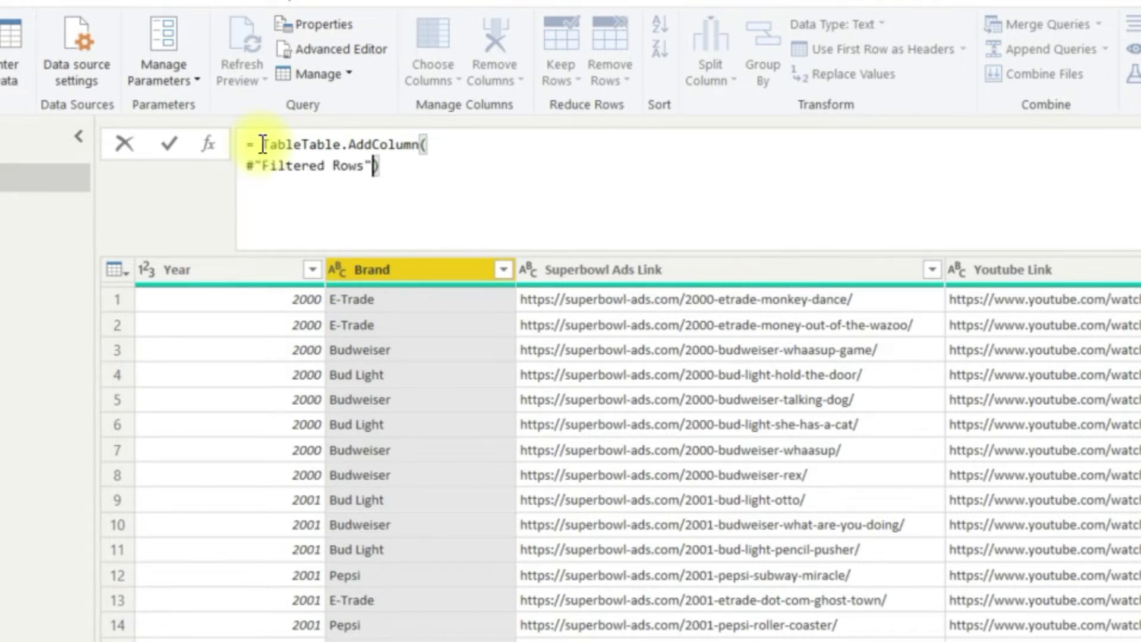
{"action": "type", "text": ","}
{"action": "key", "text": "shift+Return"}
Step: Add the "Brand Category" column name and the each keyword to the formula
{"action": "type", "text": "\"Brand Cat\""}
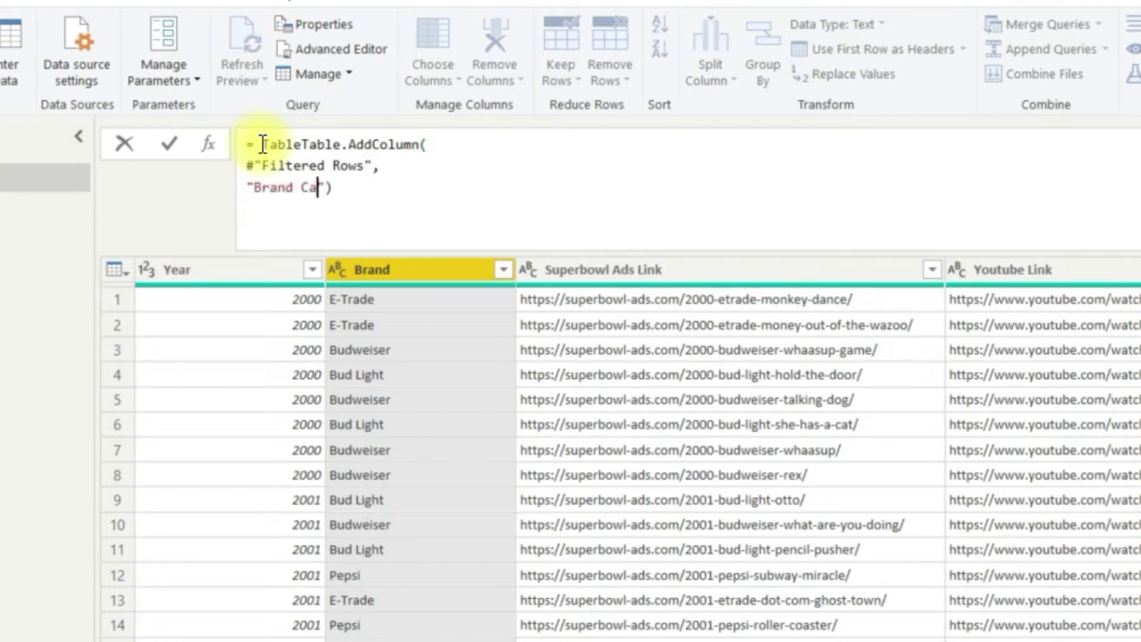
{"action": "type", "text": "egory"}
{"action": "key", "text": "Right"}
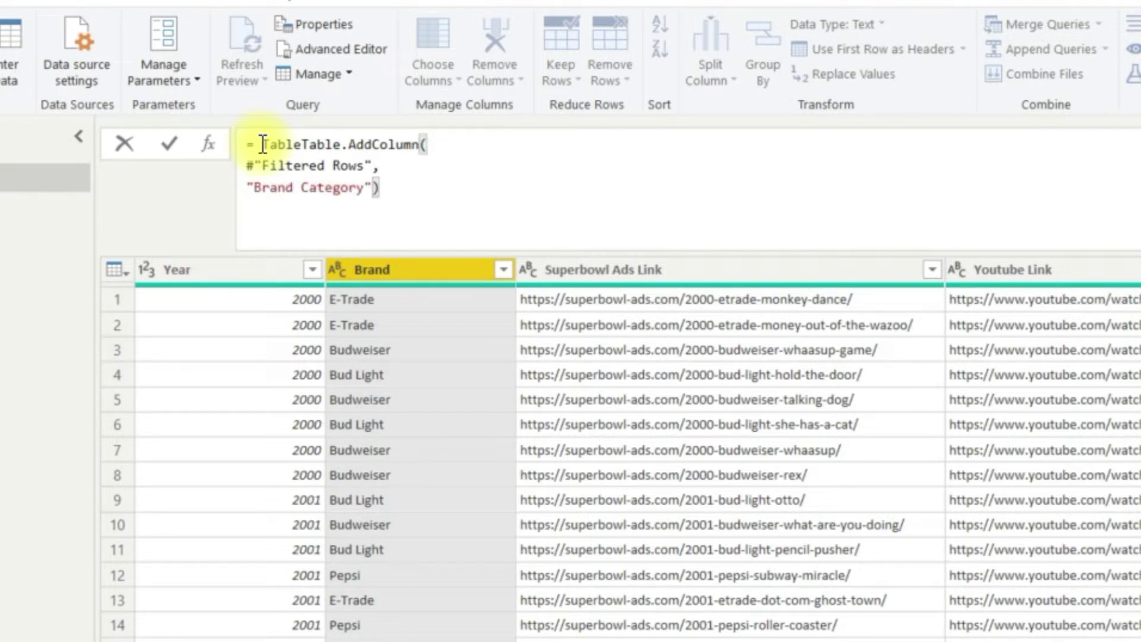
{"action": "type", "text": ","}
{"action": "key", "text": "shift+Return"}
{"action": "type", "text": "each"}
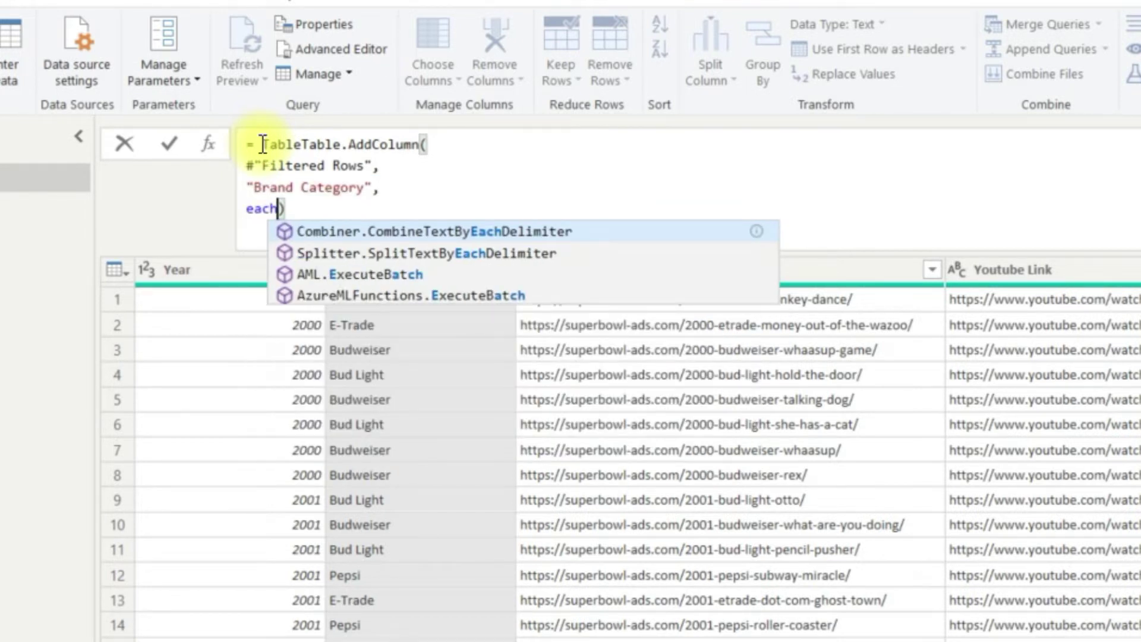
{"action": "key", "text": "shift+Return"}
Step: Start a let block defining fn = (list) => List.AnyTrue(
{"action": "type", "text": "let"}
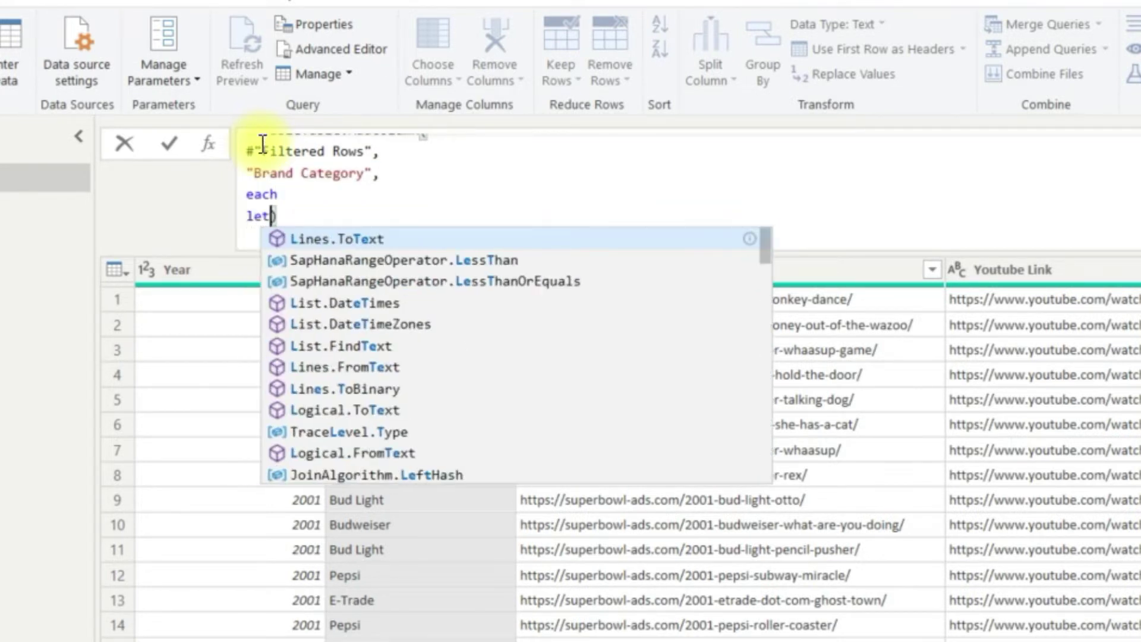
{"action": "key", "text": "shift+Return"}
{"action": "type", "text": "fn = "}
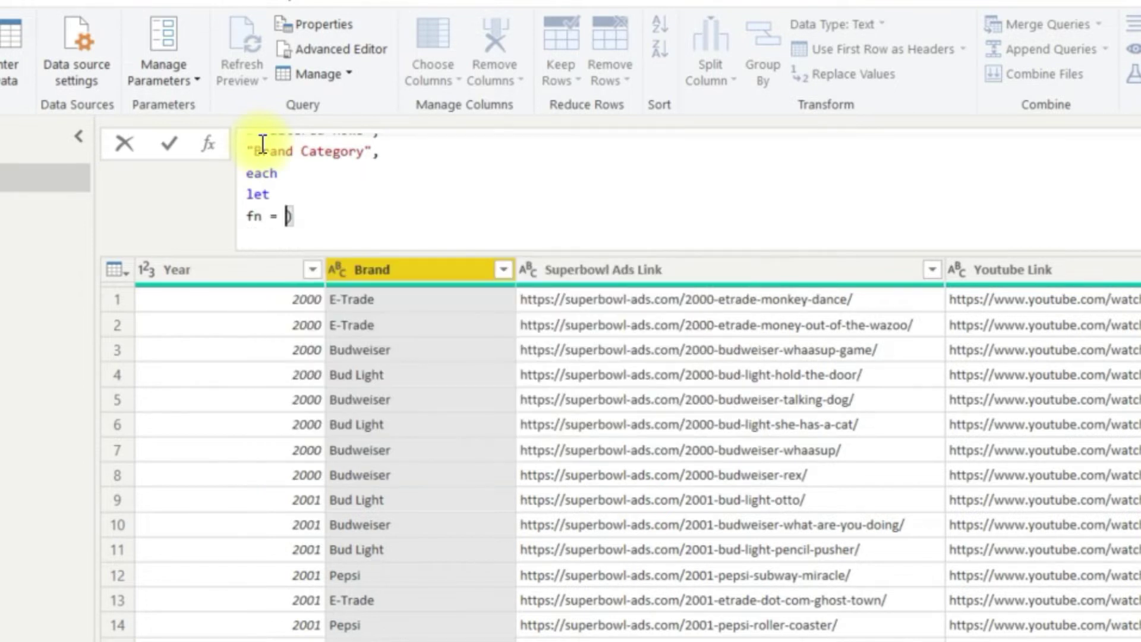
{"action": "type", "text": "(list)"}
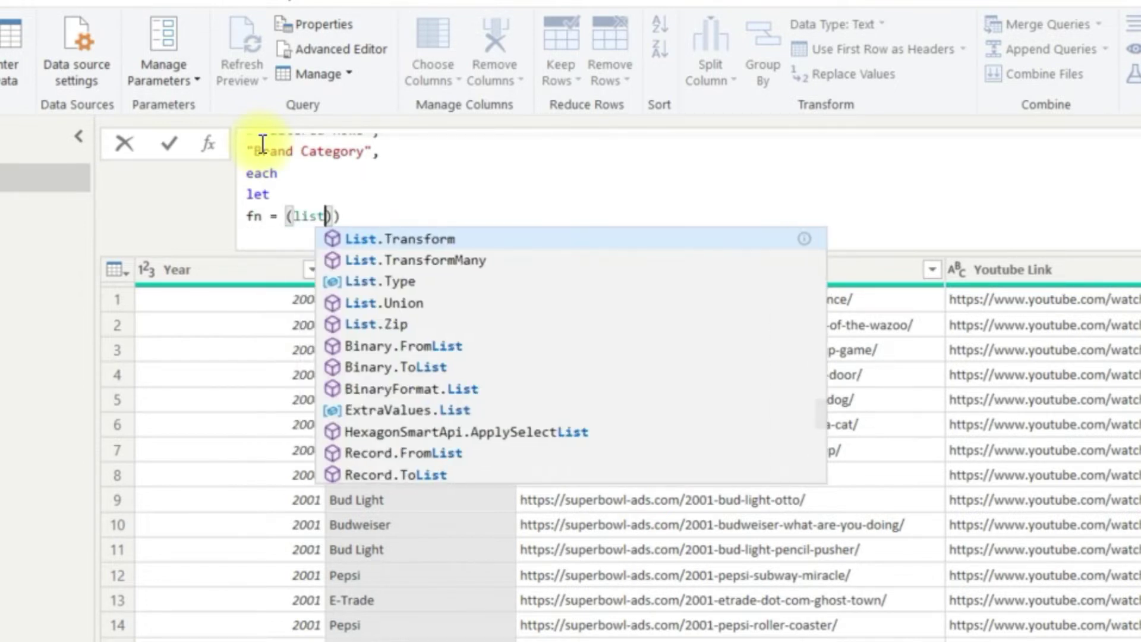
{"action": "type", "text": " ="}
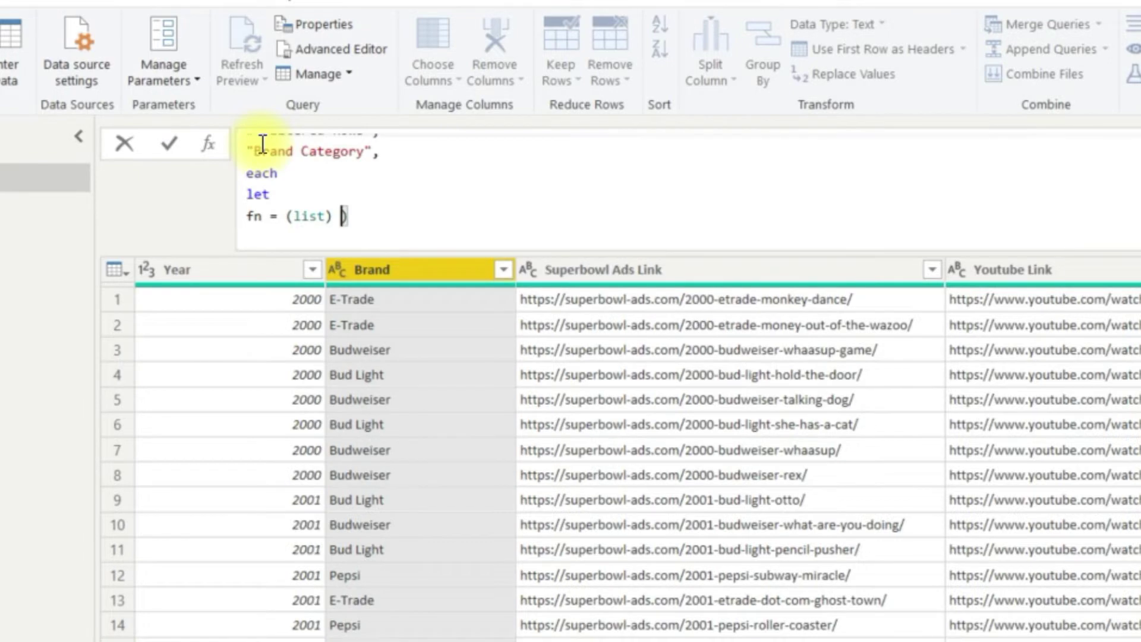
{"action": "type", "text": ">"}
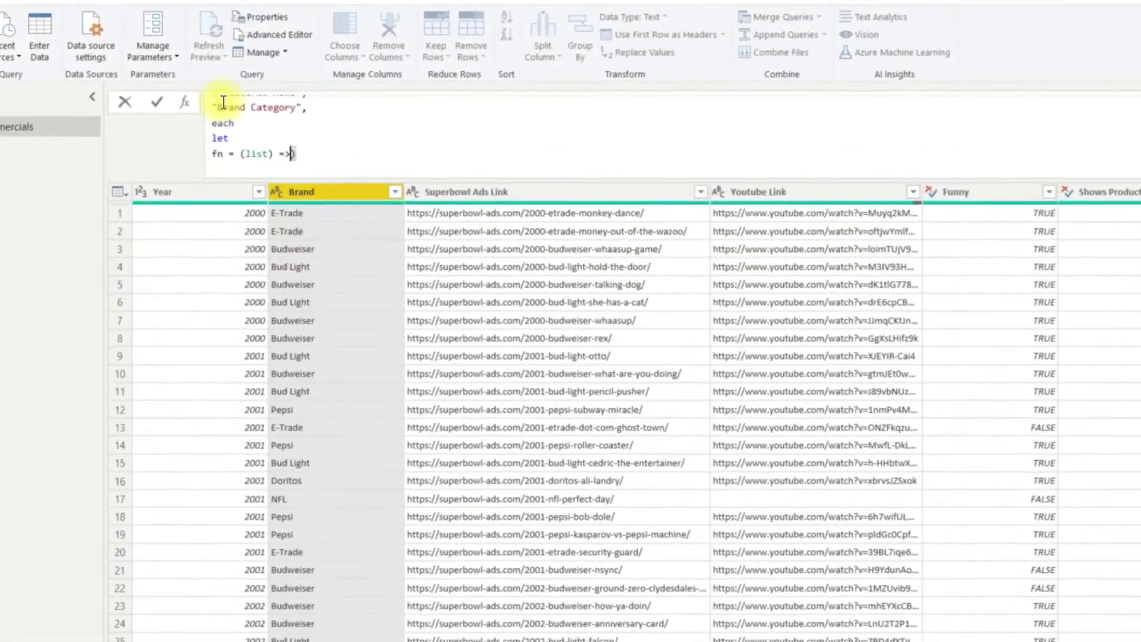
{"action": "key", "text": "Return"}
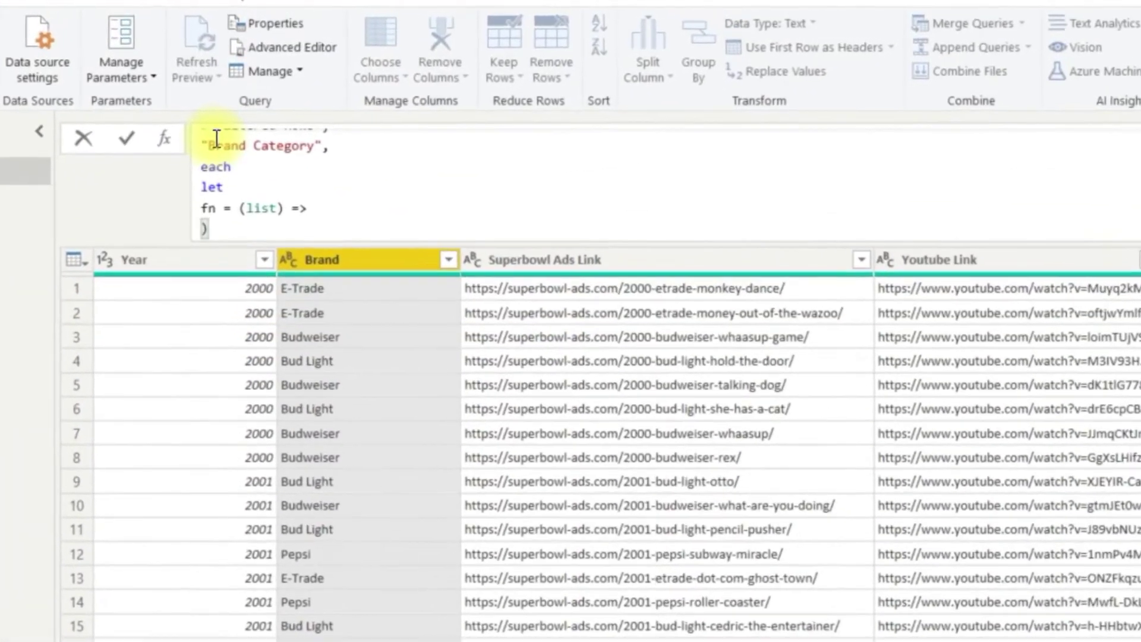
{"action": "type", "text": "List.Any"}
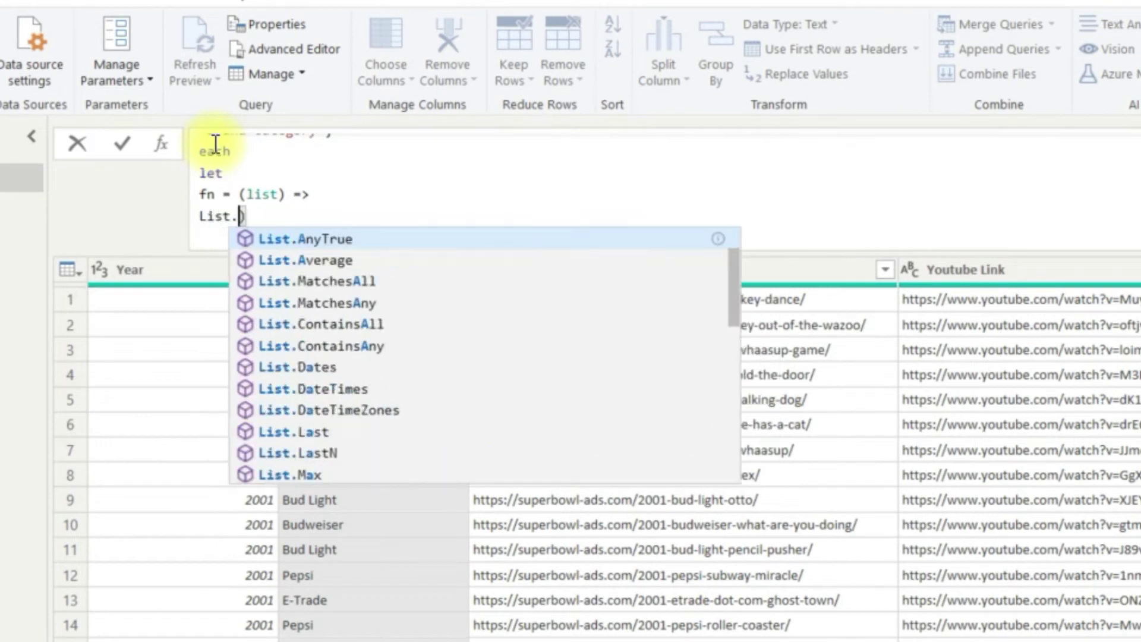
{"action": "key", "text": "Tab"}
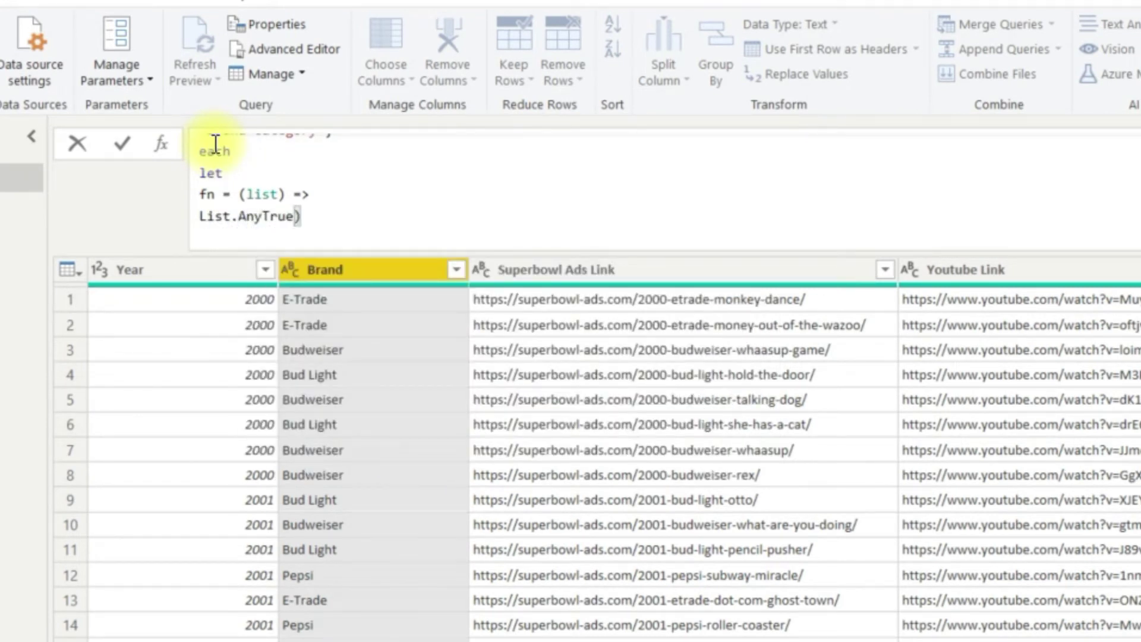
{"action": "type", "text": "("}
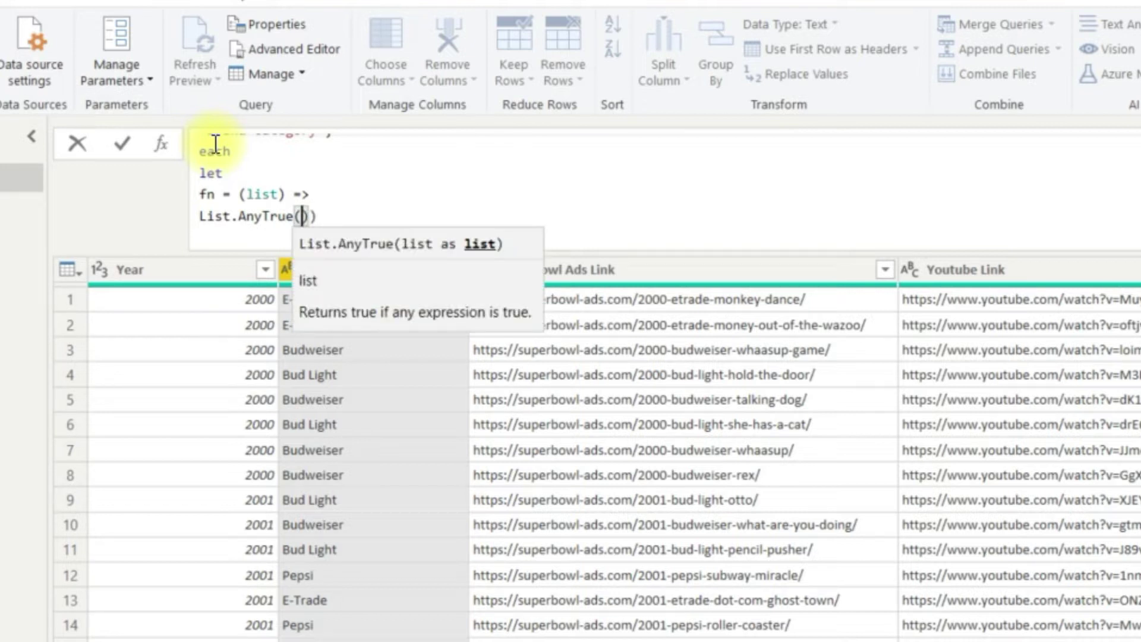
{"action": "key", "text": "Return"}
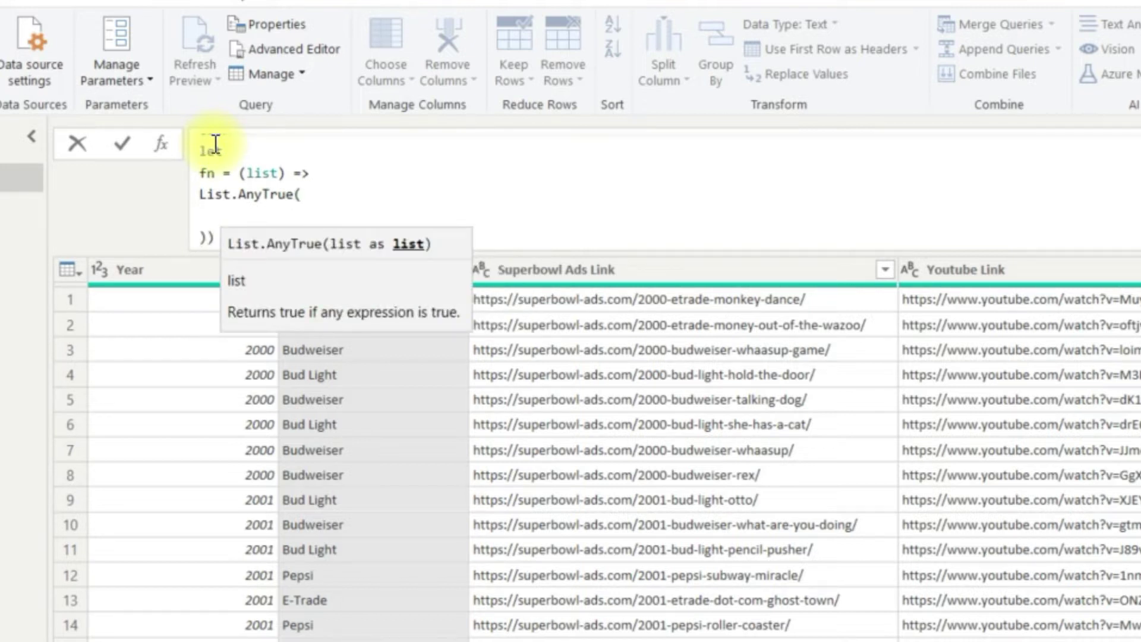
Step: Inside it, write List.Transform(list, (x) => Text.Contains
{"action": "type", "text": "List.Tran"}
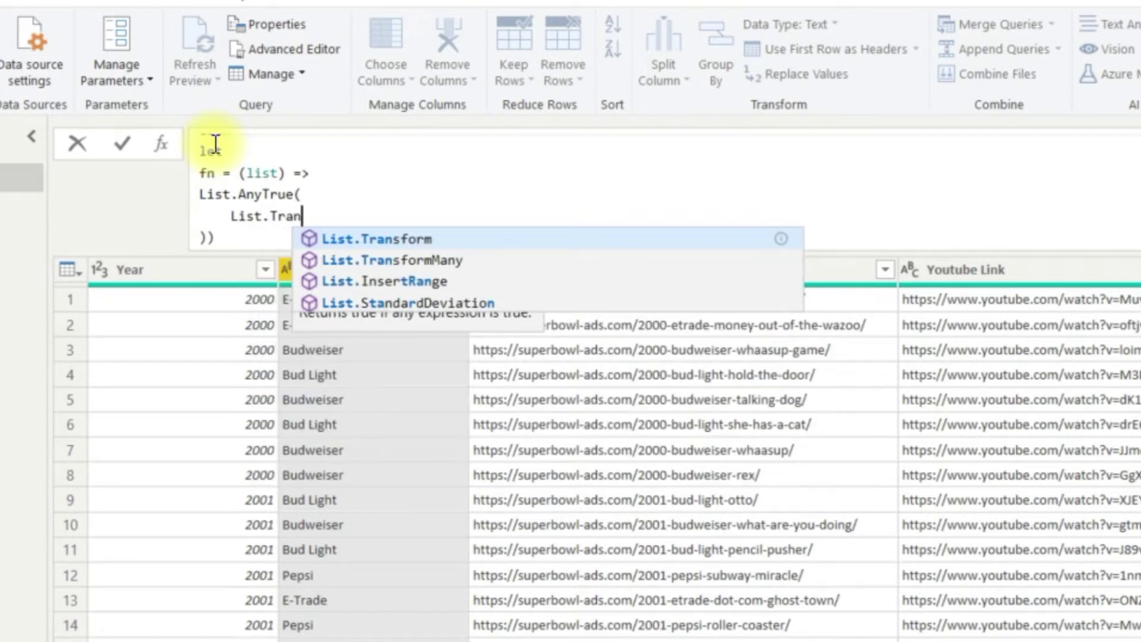
{"action": "key", "text": "Down"}
{"action": "key", "text": "Up"}
{"action": "key", "text": "Tab"}
{"action": "type", "text": "(list"}
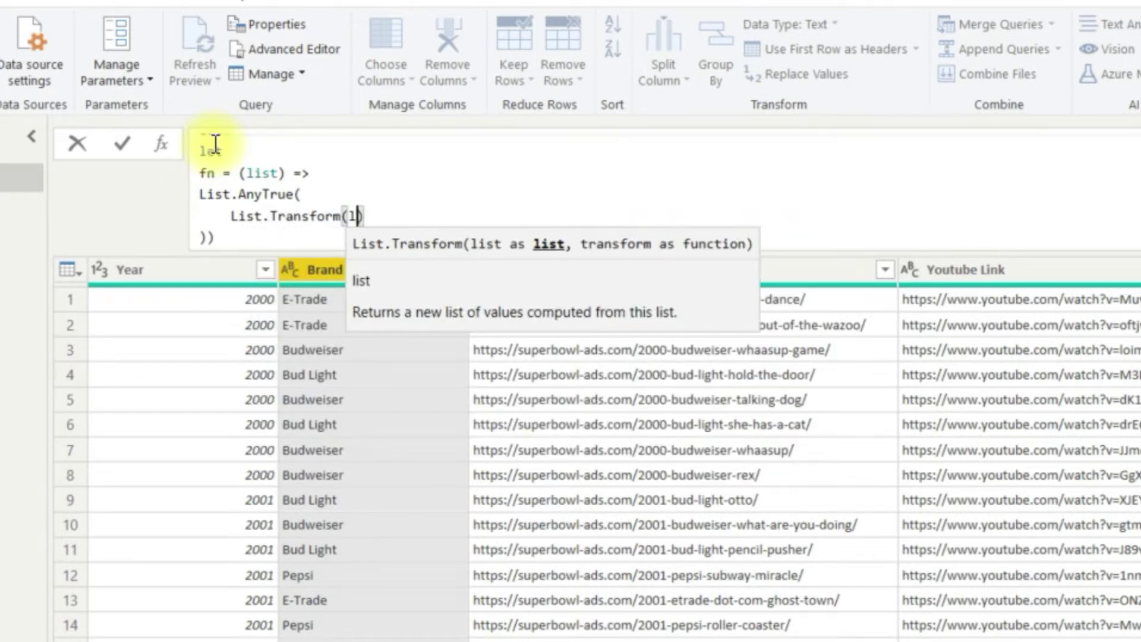
{"action": "key", "text": "Escape"}
{"action": "type", "text": ", "}
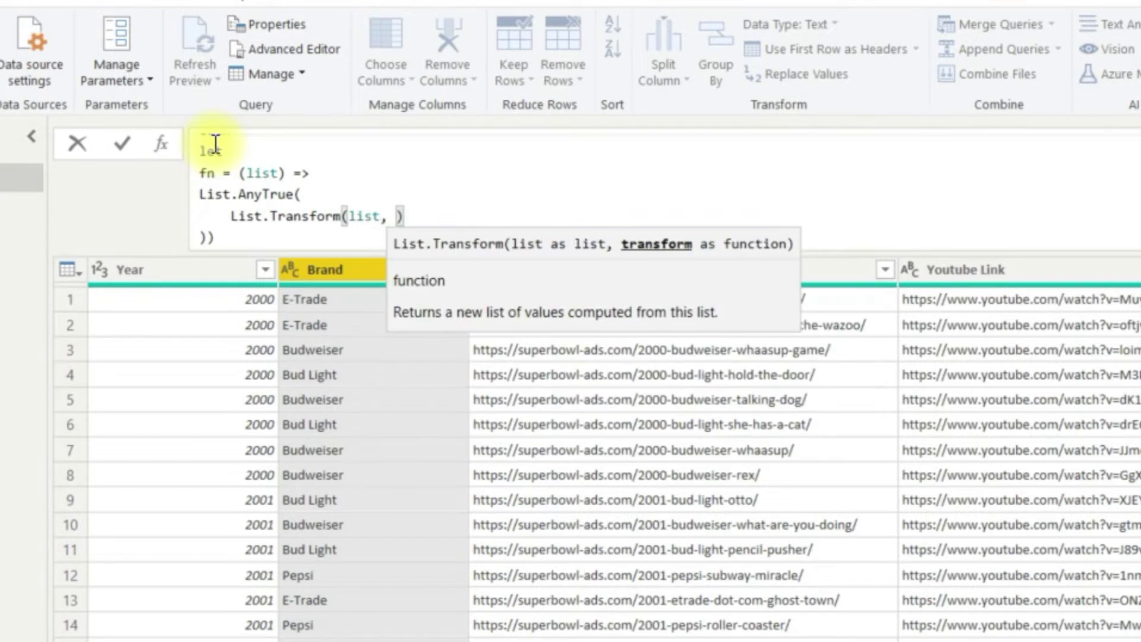
{"action": "type", "text": "x"}
{"action": "key", "text": "BackSpace"}
{"action": "type", "text": "(x)"}
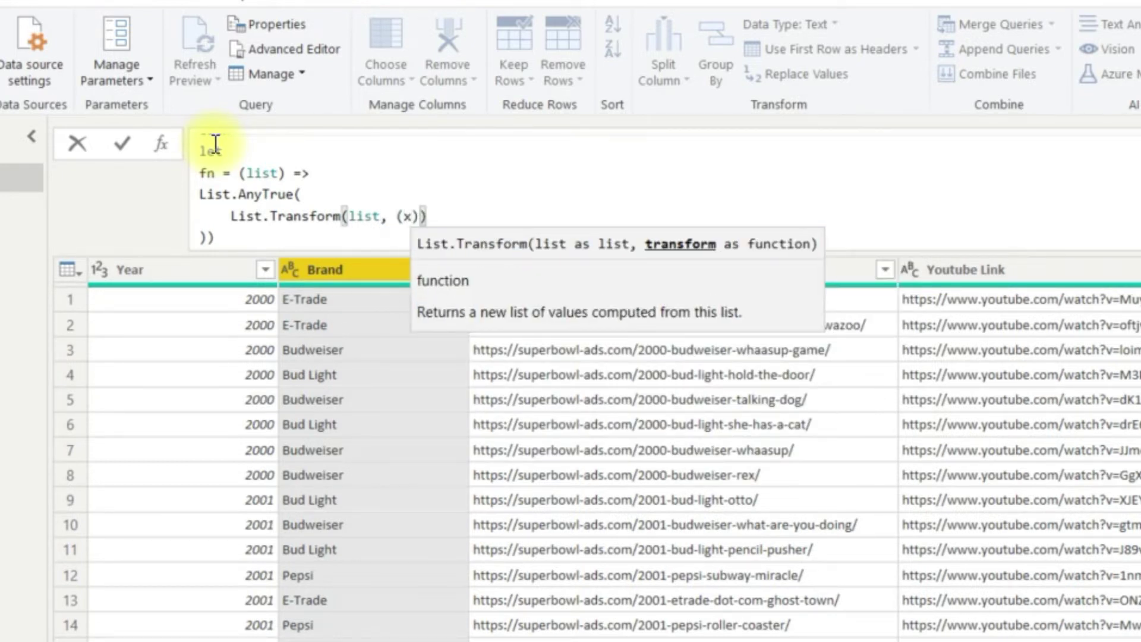
{"action": "type", "text": " ="}
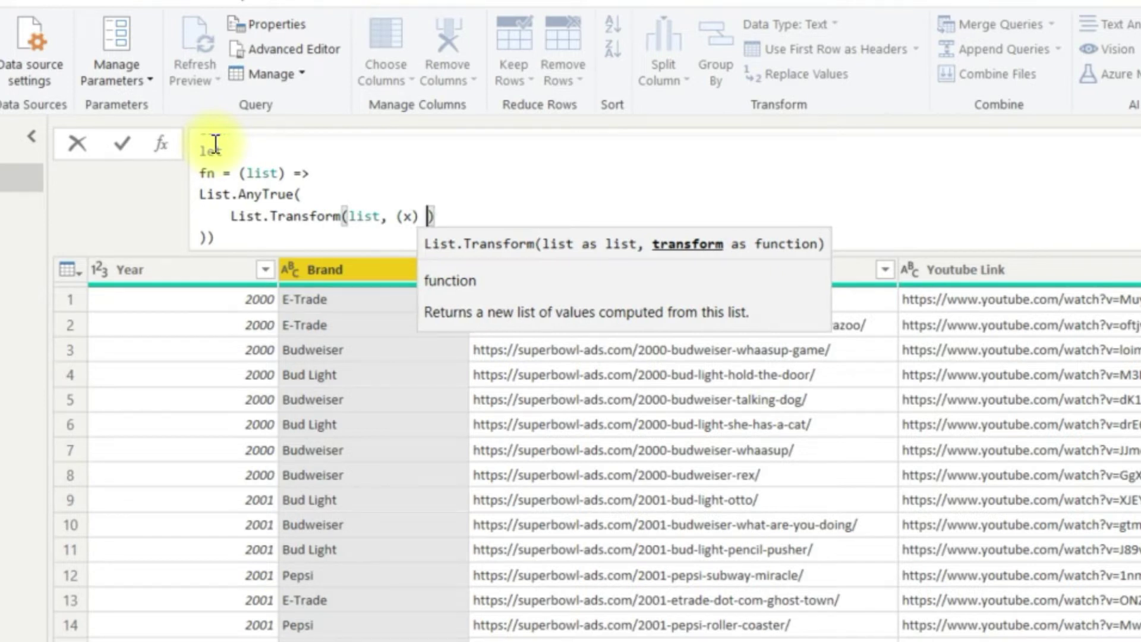
{"action": "type", "text": "> "}
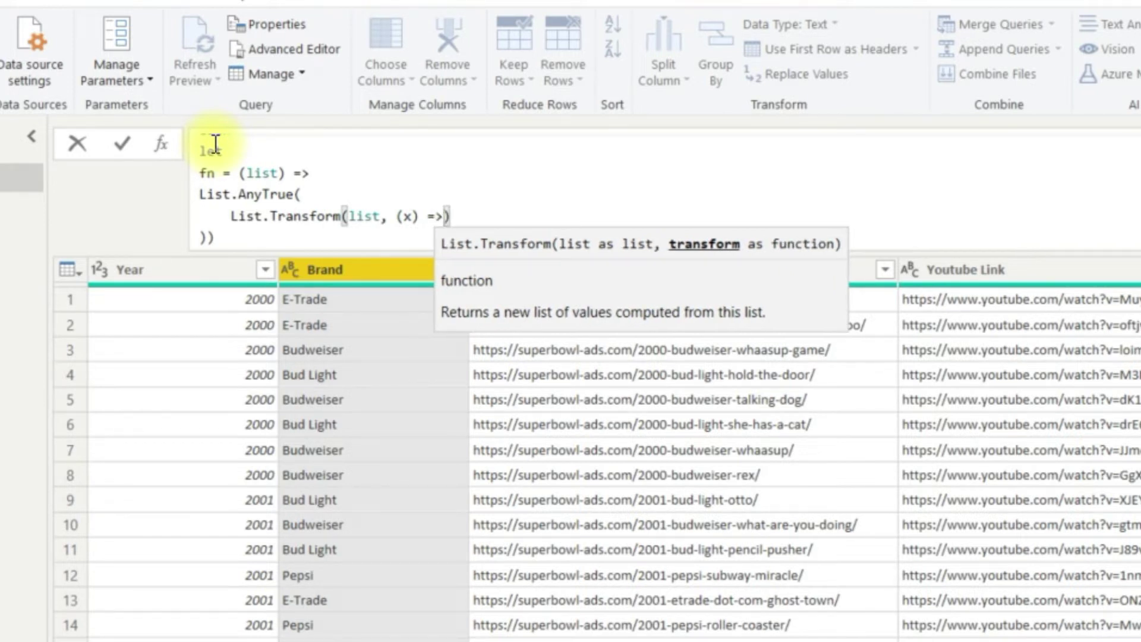
{"action": "type", "text": "Text.Cont"}
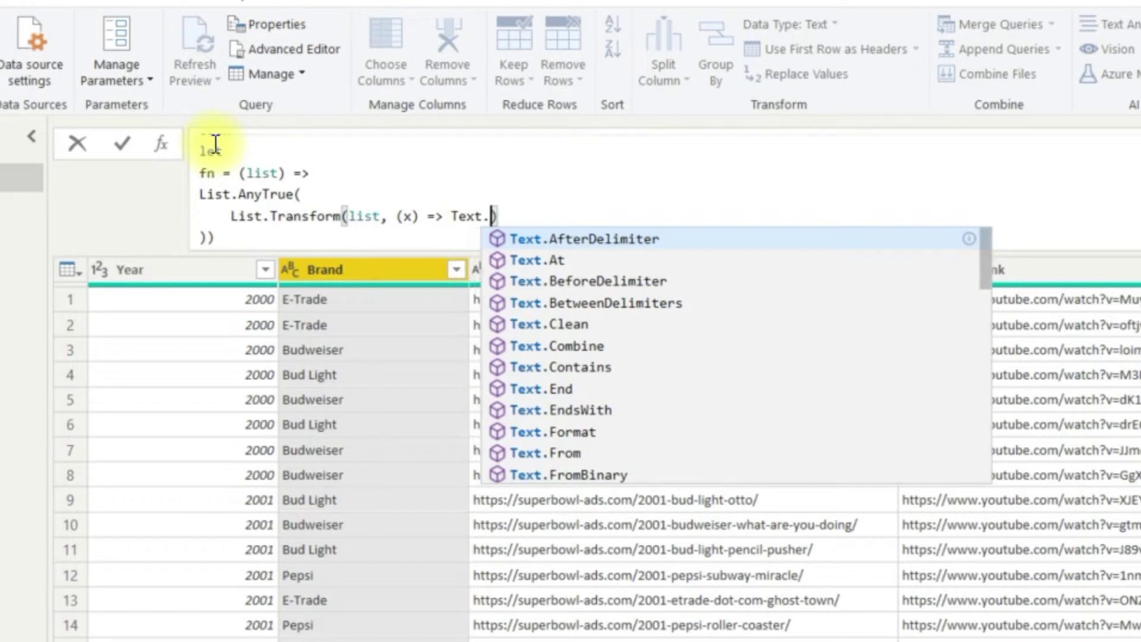
{"action": "type", "text": "ains"}
{"action": "key", "text": "Escape"}
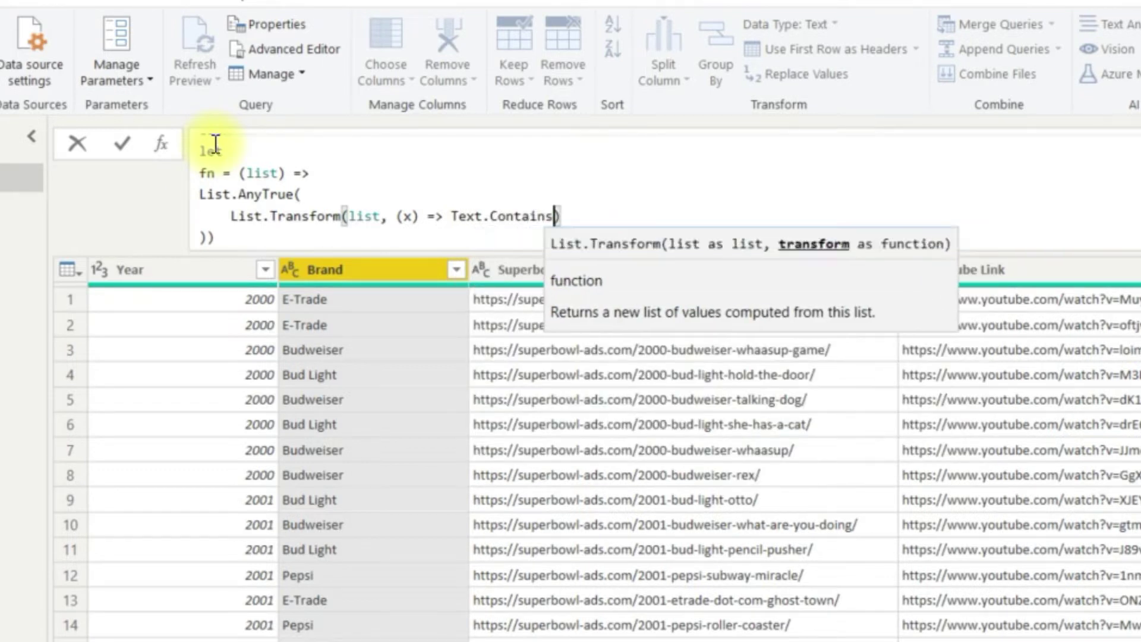
Step: Complete Text.Contains([Brand], x, Comparer.OrdinalIgnoreCase) and close the function's brackets
{"action": "type", "text": "(["}
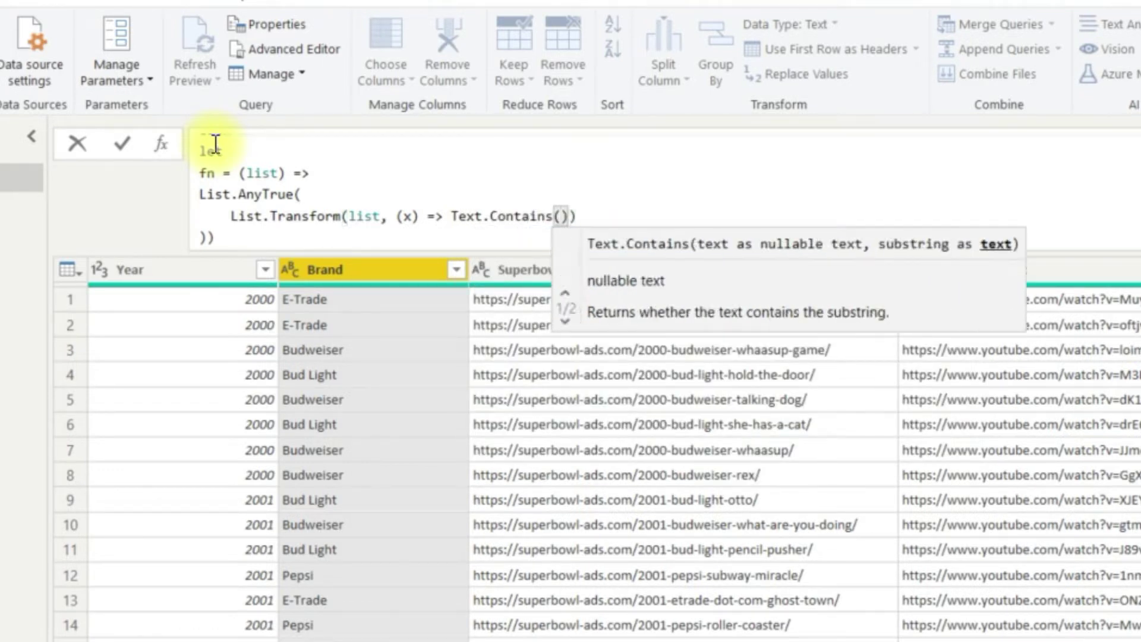
{"action": "type", "text": "Brand"}
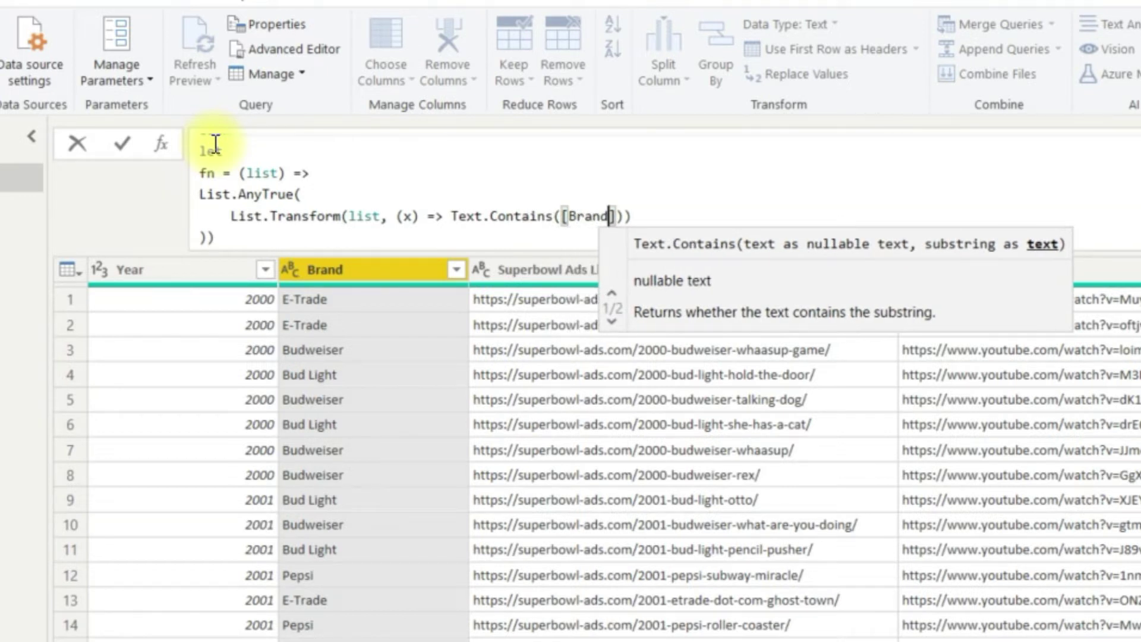
{"action": "key", "text": "Right"}
{"action": "type", "text": ", x, "}
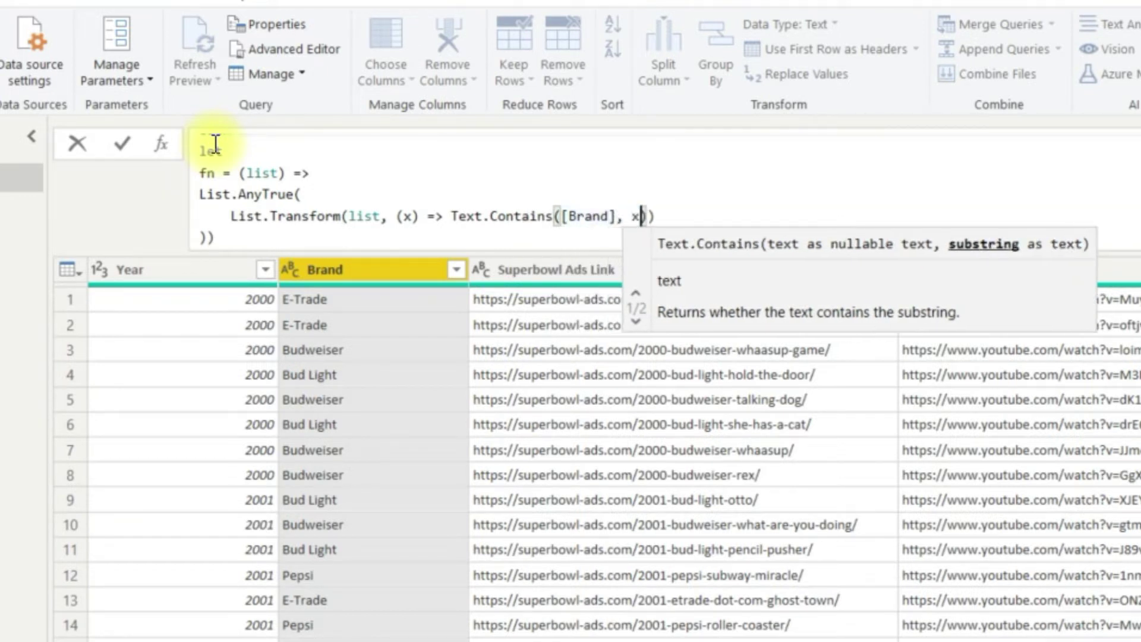
{"action": "type", "text": "Co"}
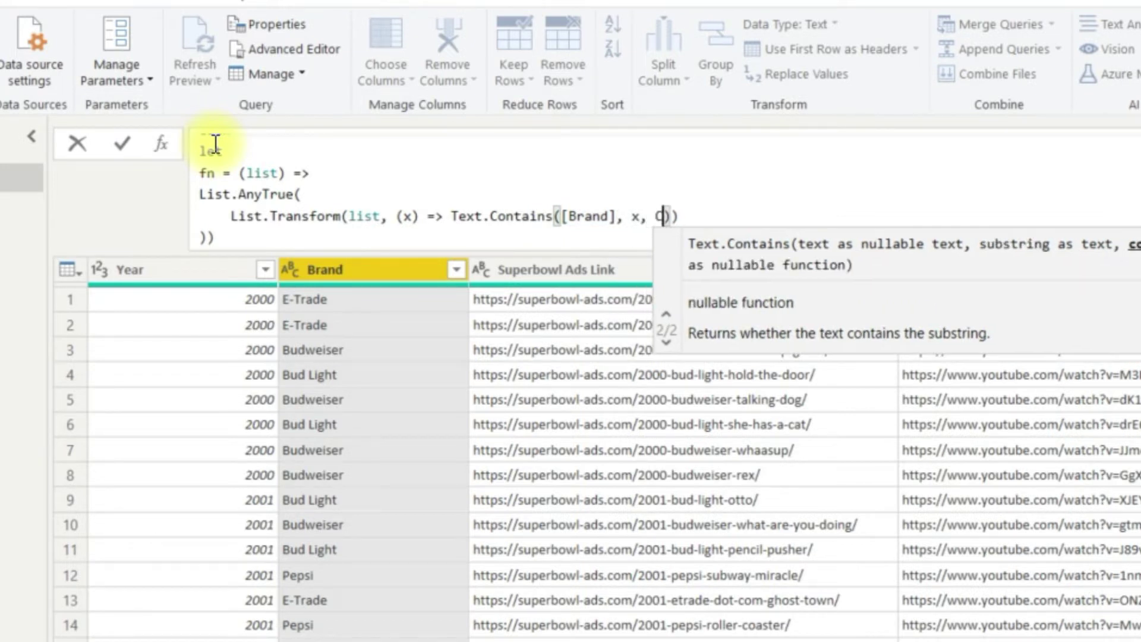
{"action": "type", "text": "mparer"}
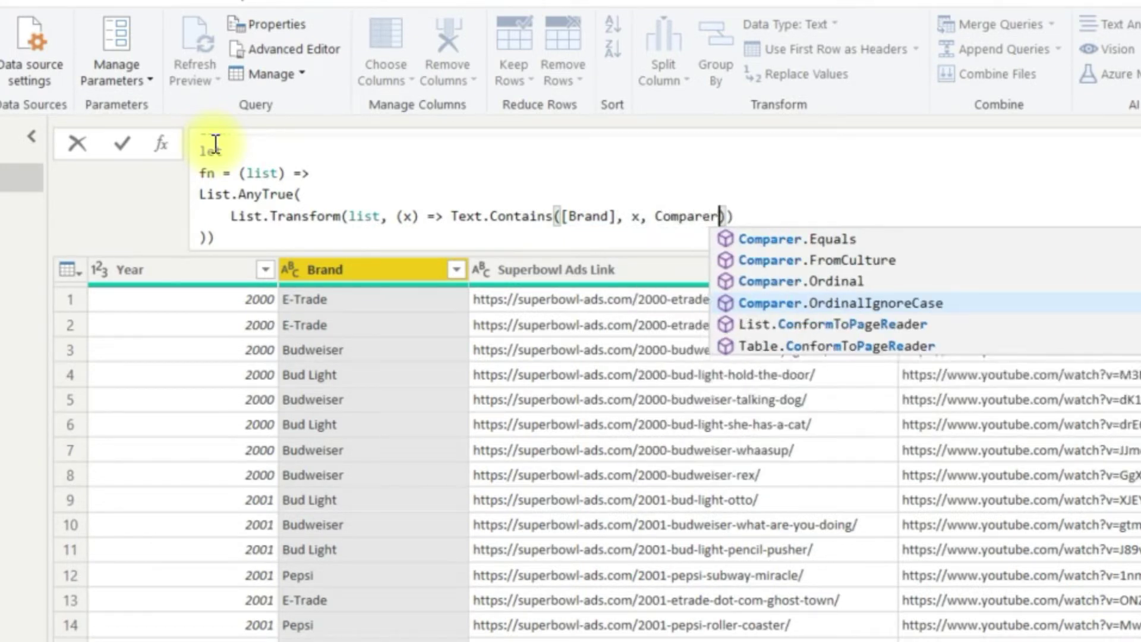
{"action": "key", "text": "Down"}
{"action": "key", "text": "Up"}
{"action": "key", "text": "Tab"}
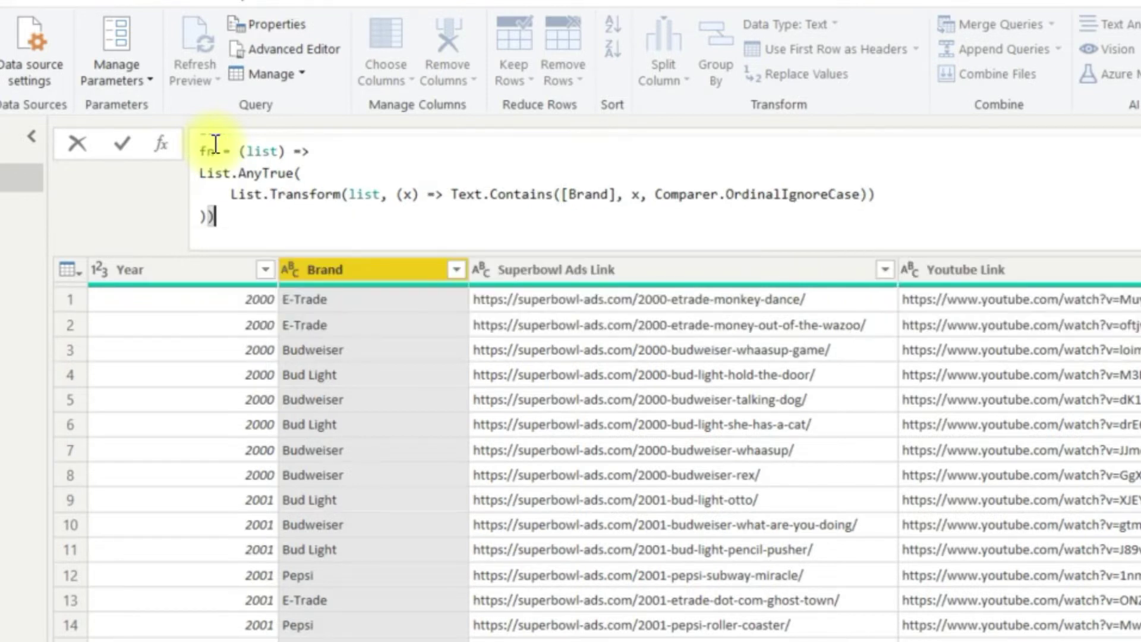
{"action": "key", "text": "BackSpace"}
{"action": "key", "text": "BackSpace"}
{"action": "key", "text": "BackSpace"}
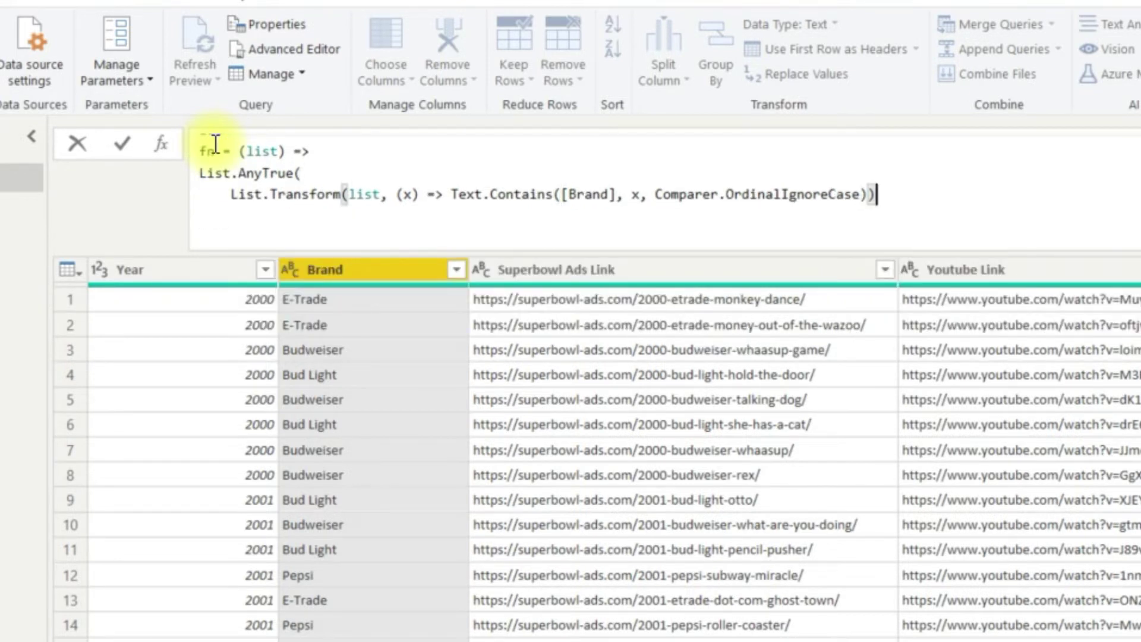
{"action": "key", "text": "Return"}
{"action": "type", "text": ")"}
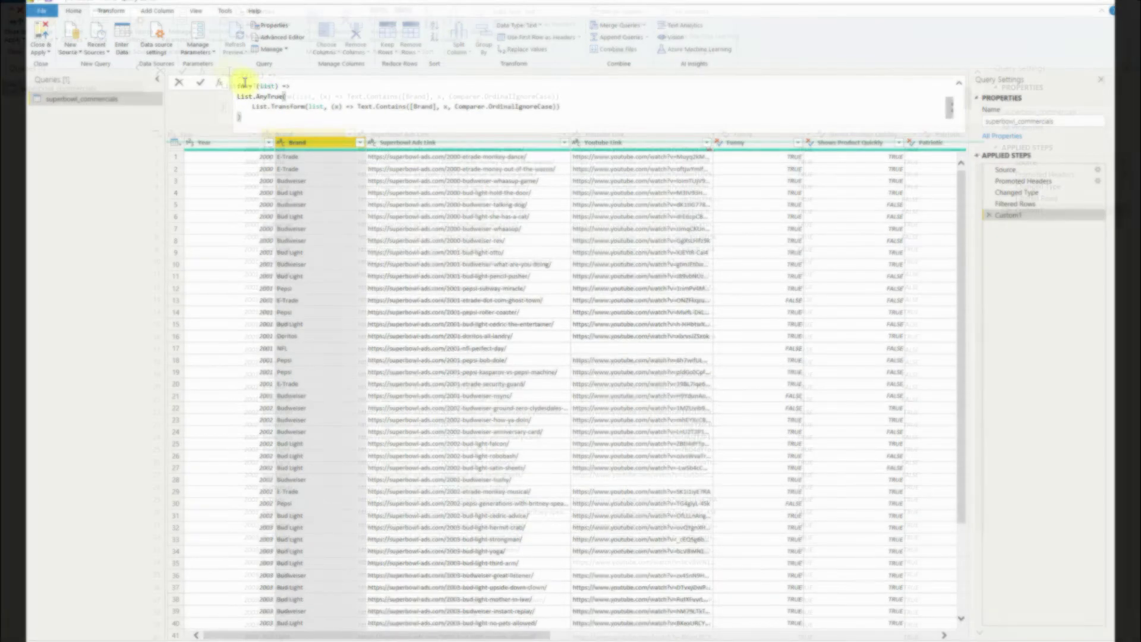
Step: Add 'in' with if fn({"Bud Light", "Budweiser"}) then "Alcoholic Beverage"
{"action": "key", "text": "Return"}
{"action": "type", "text": "in"}
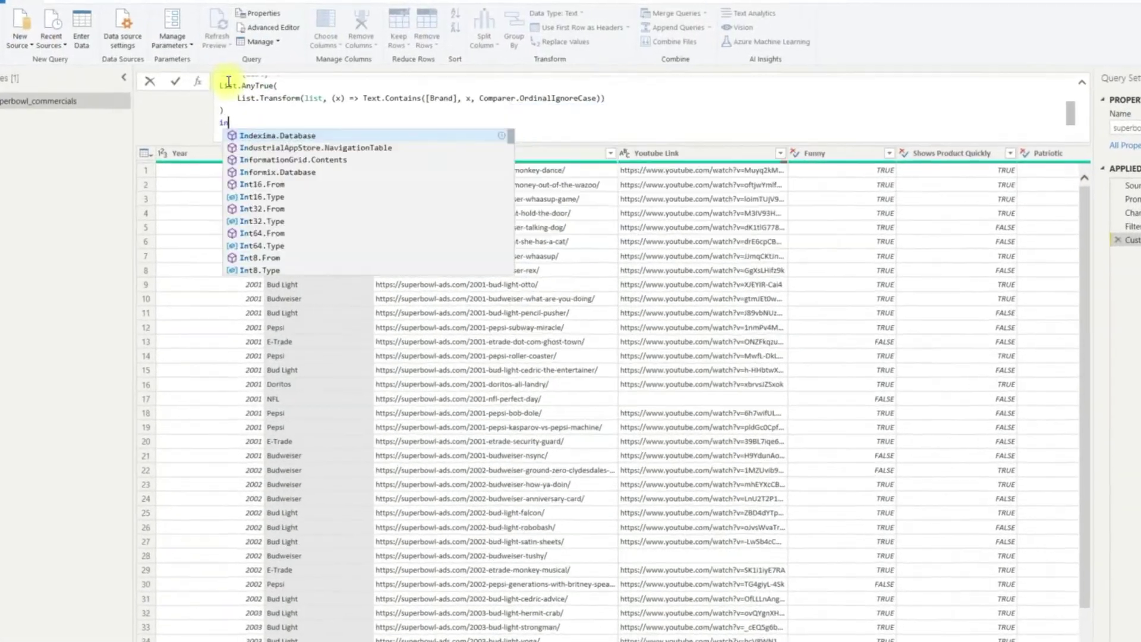
{"action": "key", "text": "Return"}
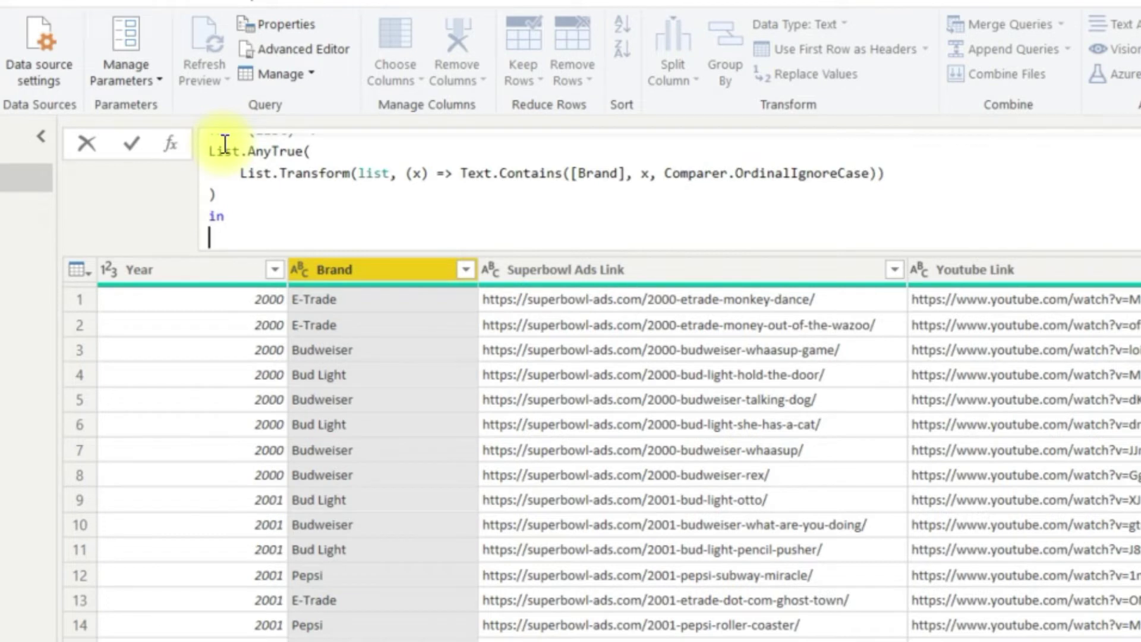
{"action": "type", "text": "if fn"}
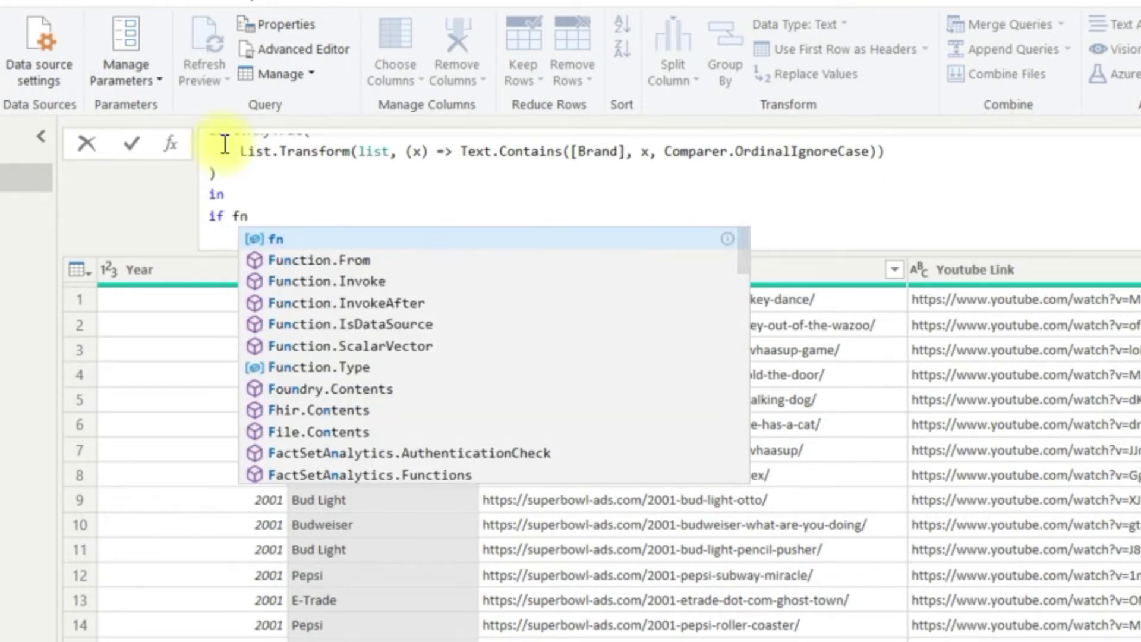
{"action": "key", "text": "Escape"}
{"action": "type", "text": "({"}
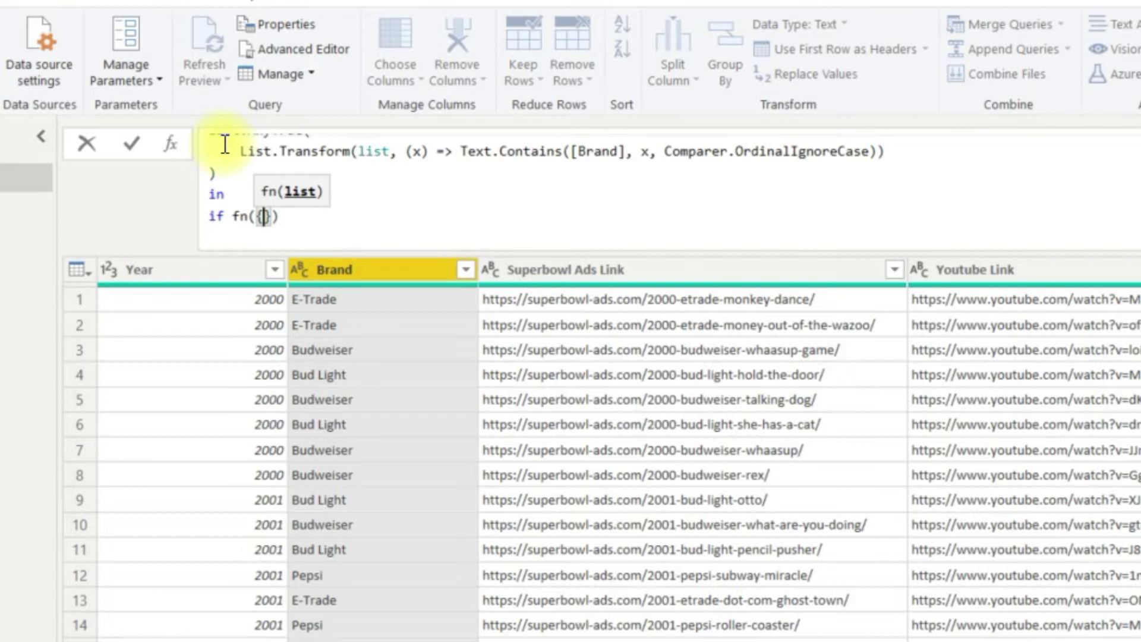
{"action": "type", "text": "\"Bud "}
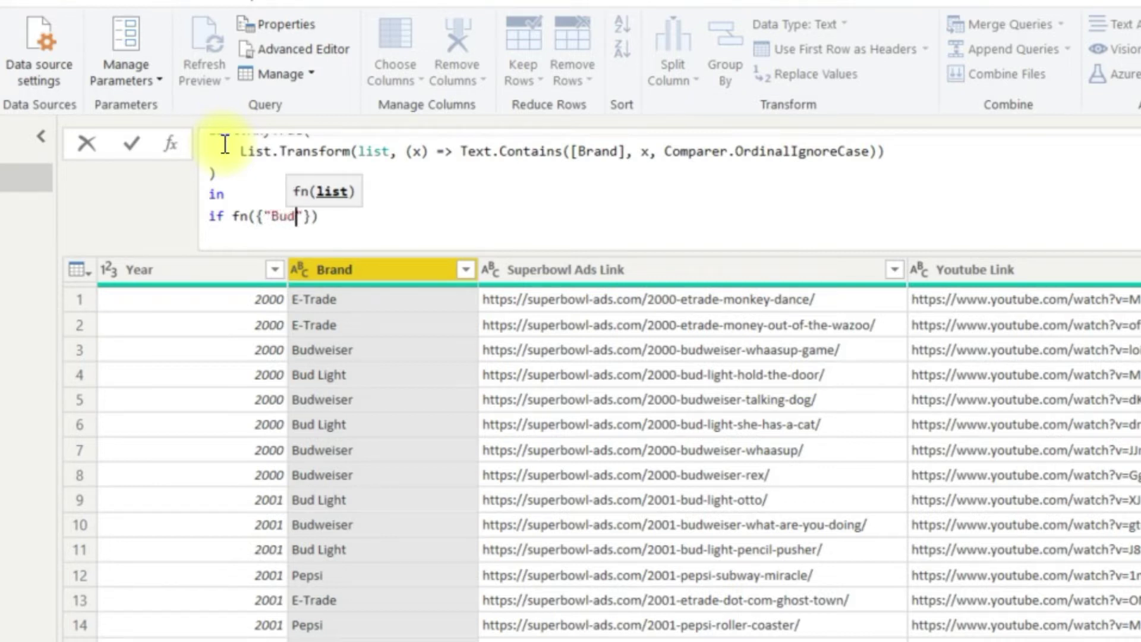
{"action": "type", "text": "Light\", "}
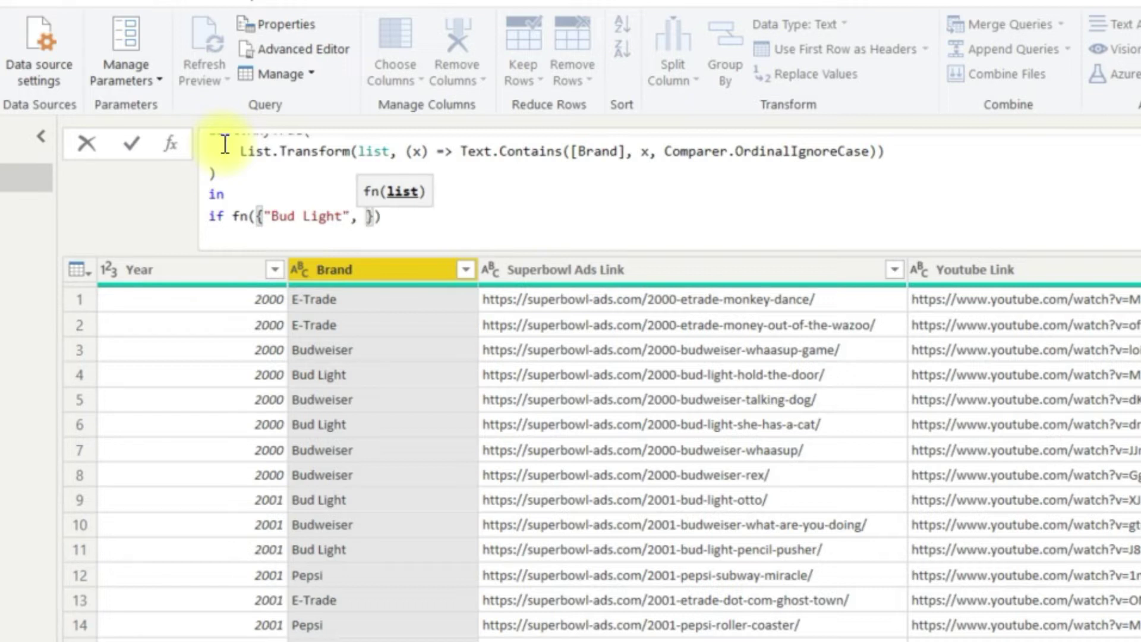
{"action": "type", "text": "\"Budweis"}
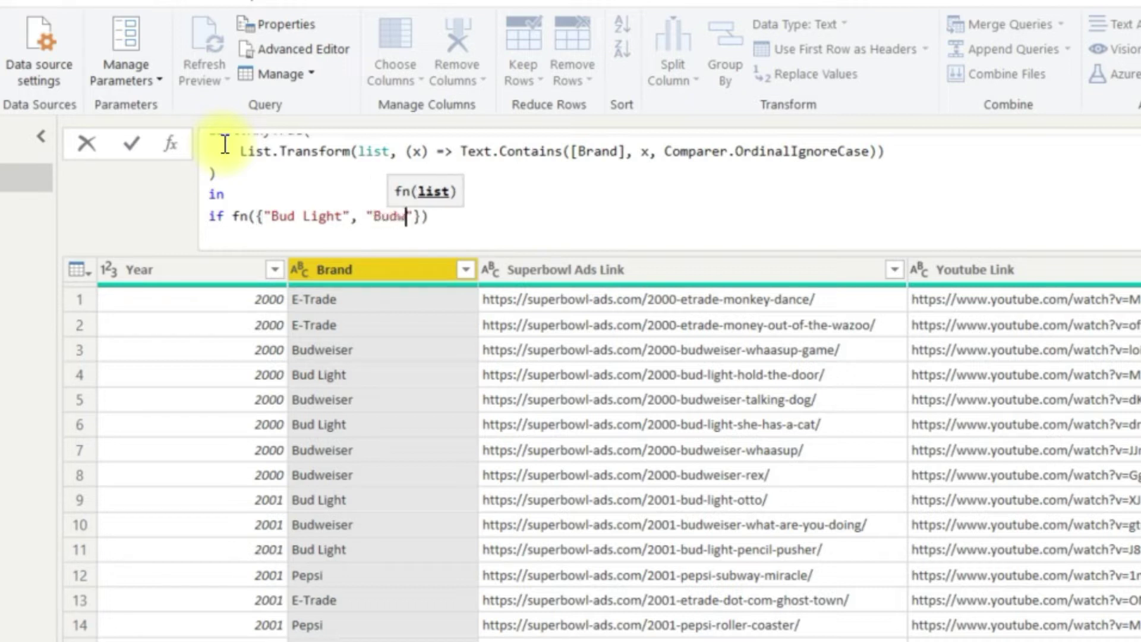
{"action": "key", "text": "BackSpace"}
{"action": "type", "text": "ser"}
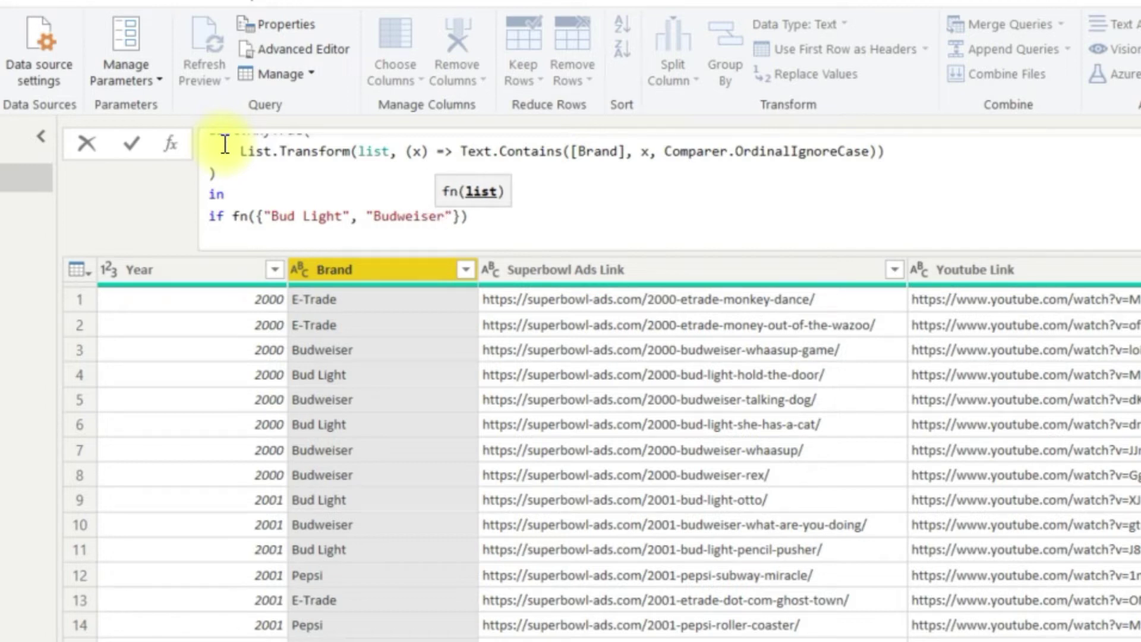
{"action": "key", "text": "Right"}
{"action": "key", "text": "Right"}
{"action": "key", "text": "Right"}
{"action": "type", "text": "then"}
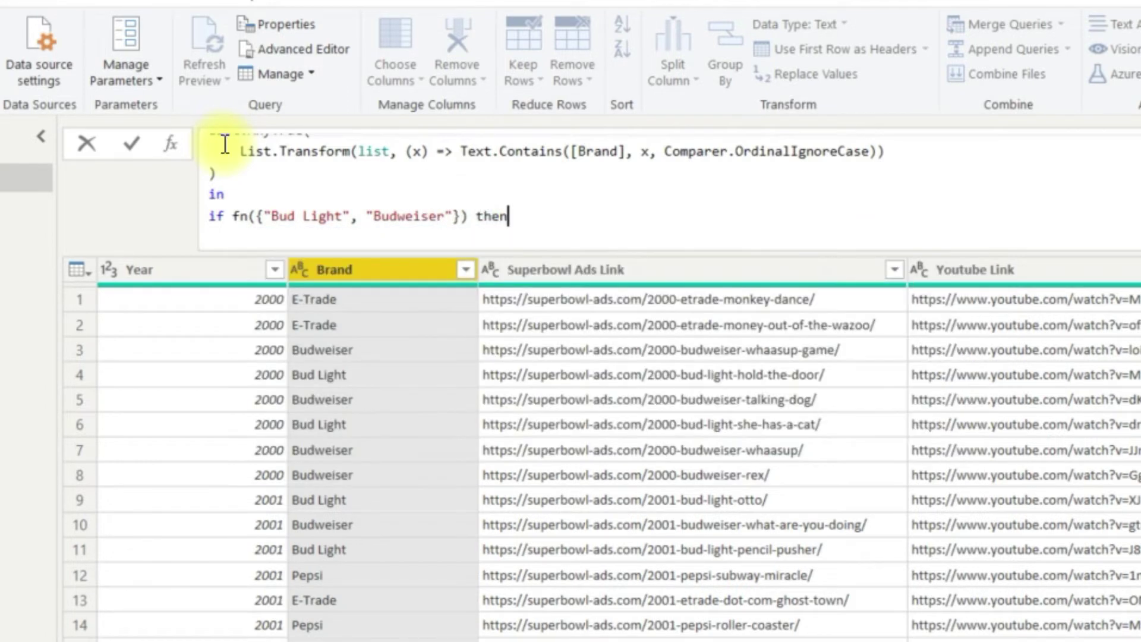
{"action": "type", "text": " \"Alcoholic"}
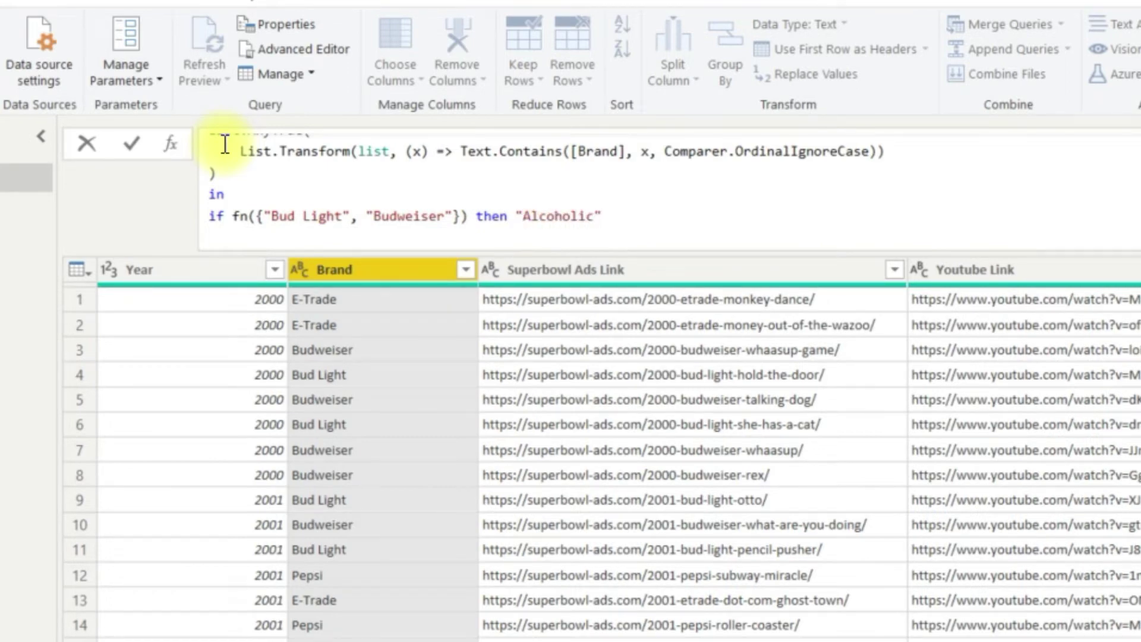
{"action": "type", "text": " Beverage"}
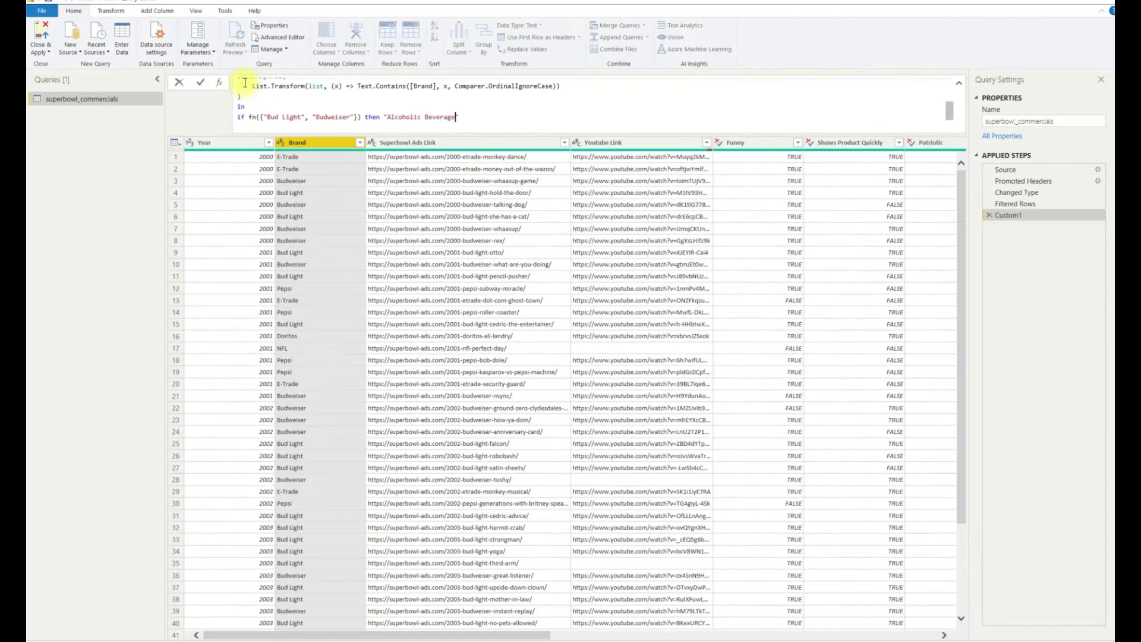
Step: Add an else-if mapping Coca-Cola, Pepsi and Doritos to "Snacks and Beverages"
{"action": "key", "text": "shift+Return"}
{"action": "type", "text": "else if fn({Coca-Cola"}
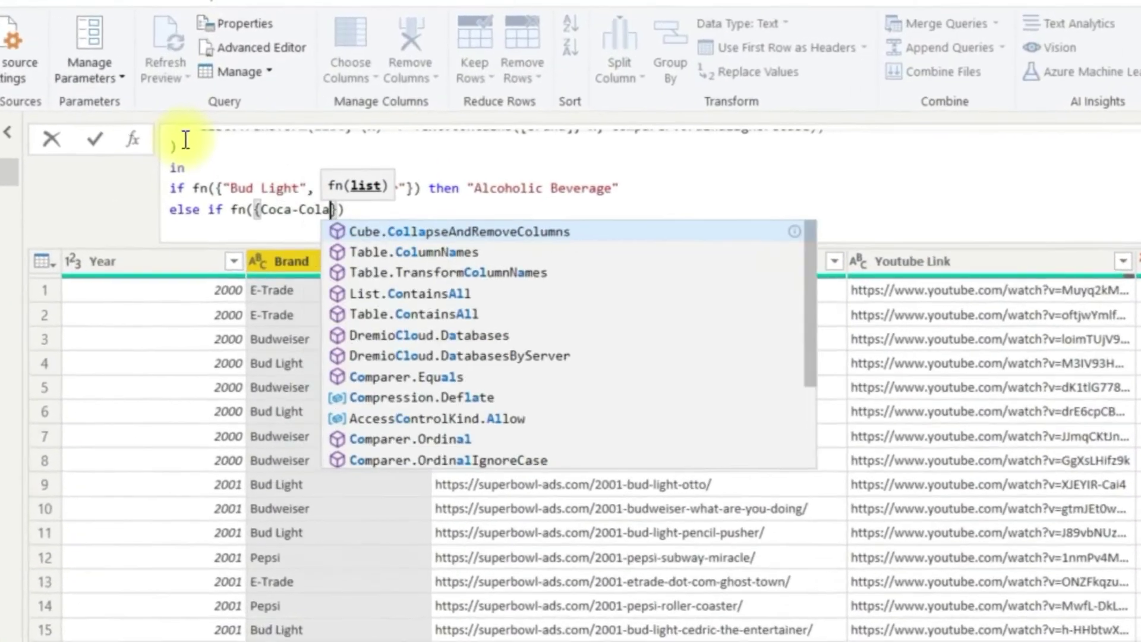
{"action": "key", "text": "Left"}
{"action": "key", "text": "Left"}
{"action": "key", "text": "Left"}
{"action": "key", "text": "Left"}
{"action": "key", "text": "Left"}
{"action": "key", "text": "Left"}
{"action": "key", "text": "Left"}
{"action": "key", "text": "Left"}
{"action": "key", "text": "Left"}
{"action": "type", "text": "\""}
{"action": "key", "text": "Right"}
{"action": "key", "text": "Right"}
{"action": "key", "text": "Right"}
{"action": "key", "text": "Right"}
{"action": "key", "text": "Right"}
{"action": "key", "text": "Right"}
{"action": "key", "text": "Right"}
{"action": "key", "text": "Right"}
{"action": "key", "text": "Right"}
{"action": "type", "text": "\", \"Pepsi\", "}
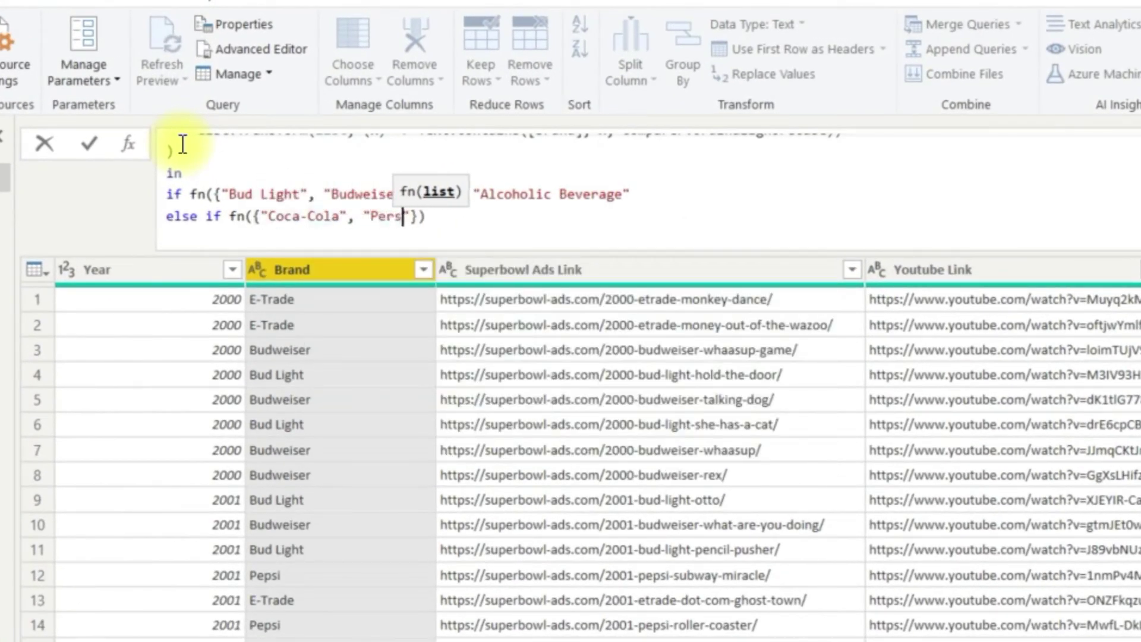
{"action": "type", "text": "\"Doritos\""}
{"action": "key", "text": "End"}
{"action": "type", "text": "then \"Snacks and Beverage"}
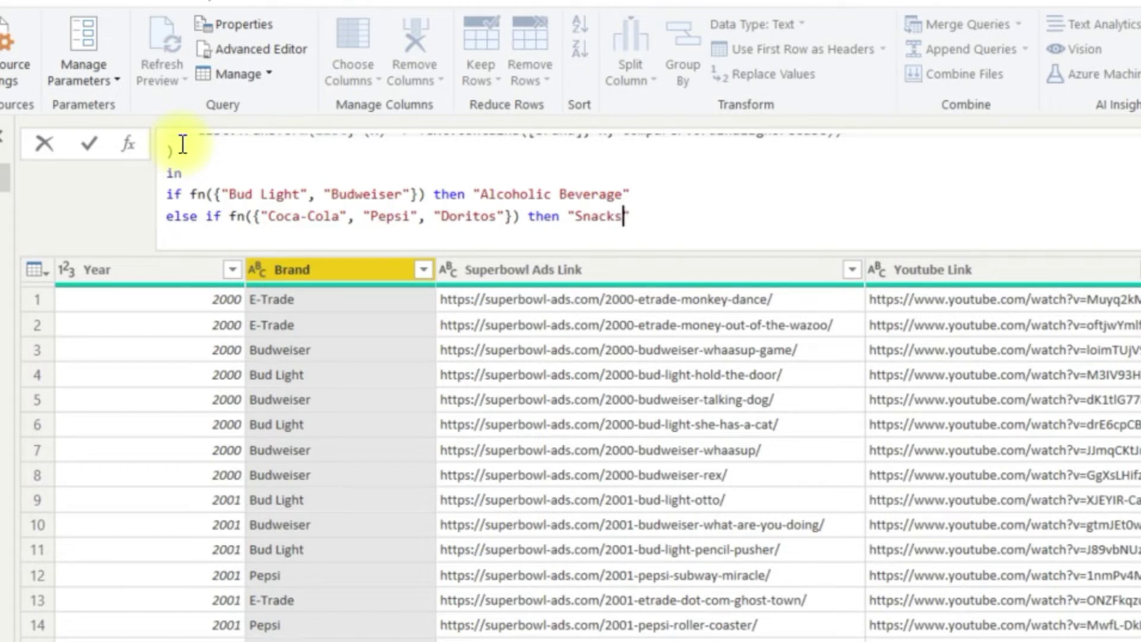
{"action": "type", "text": "s"}
{"action": "key", "text": "End"}
Step: Add an else-if mapping E-trade to "Services"
{"action": "key", "text": "shift+Return"}
{"action": "type", "text": "else if fn({\"E-"}
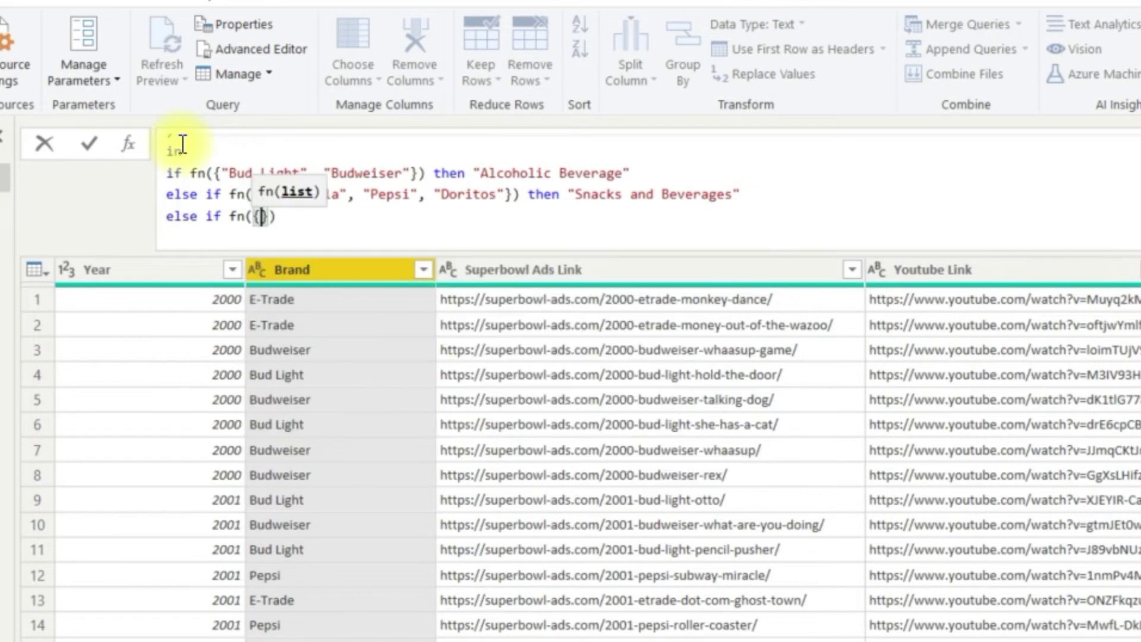
{"action": "type", "text": "trade"}
{"action": "key", "text": "End"}
{"action": "type", "text": "then \"Services"}
{"action": "key", "text": "End"}
Step: Add else-ifs mapping NFL to "Sports" and Toyota, Kia, Hyundai to "Motor Vehicles"
{"action": "key", "text": "shift+Return"}
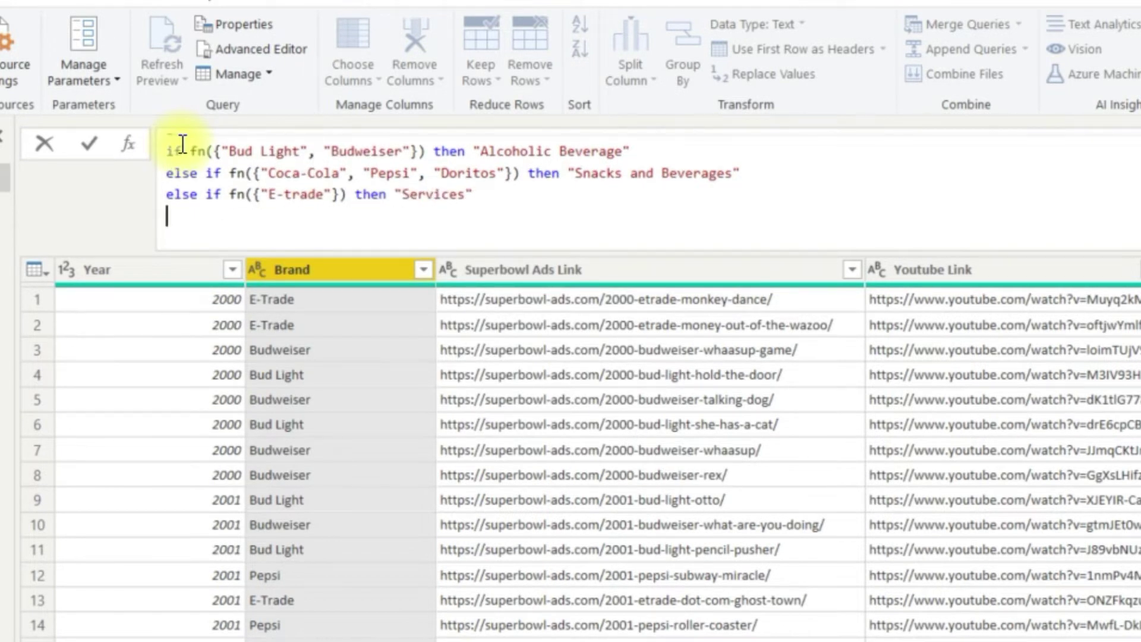
{"action": "type", "text": "else if fn({\"NFL"}
{"action": "key", "text": "End"}
{"action": "type", "text": "then \"Sports"}
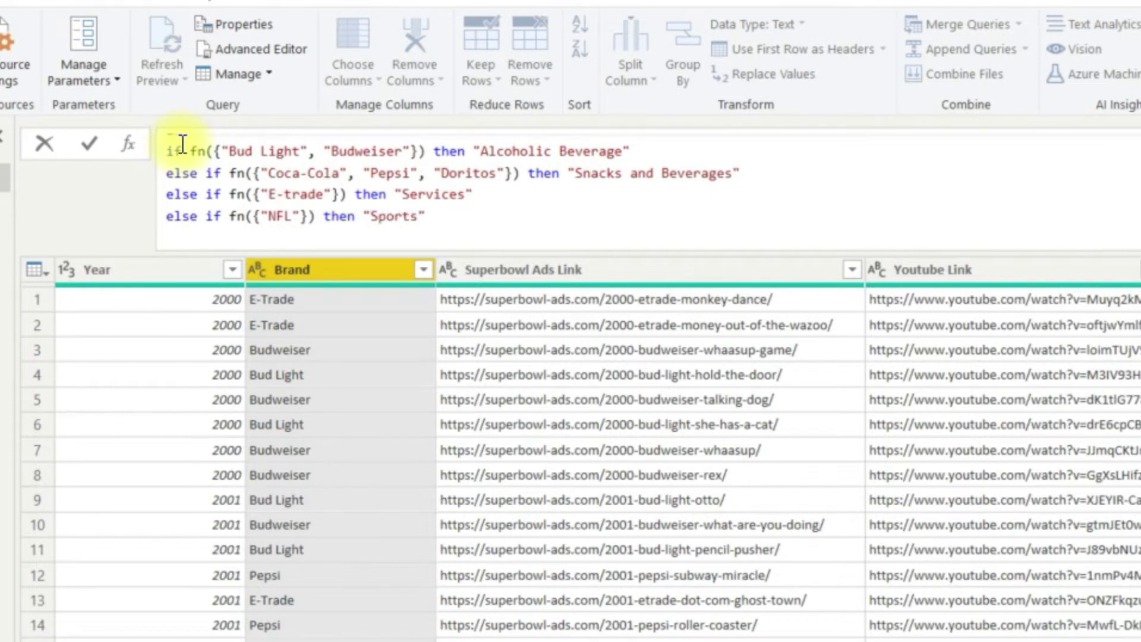
{"action": "key", "text": "End"}
{"action": "key", "text": "shift+Return"}
{"action": "type", "text": "else if fn({\"Toyota\", \"Kia\","}
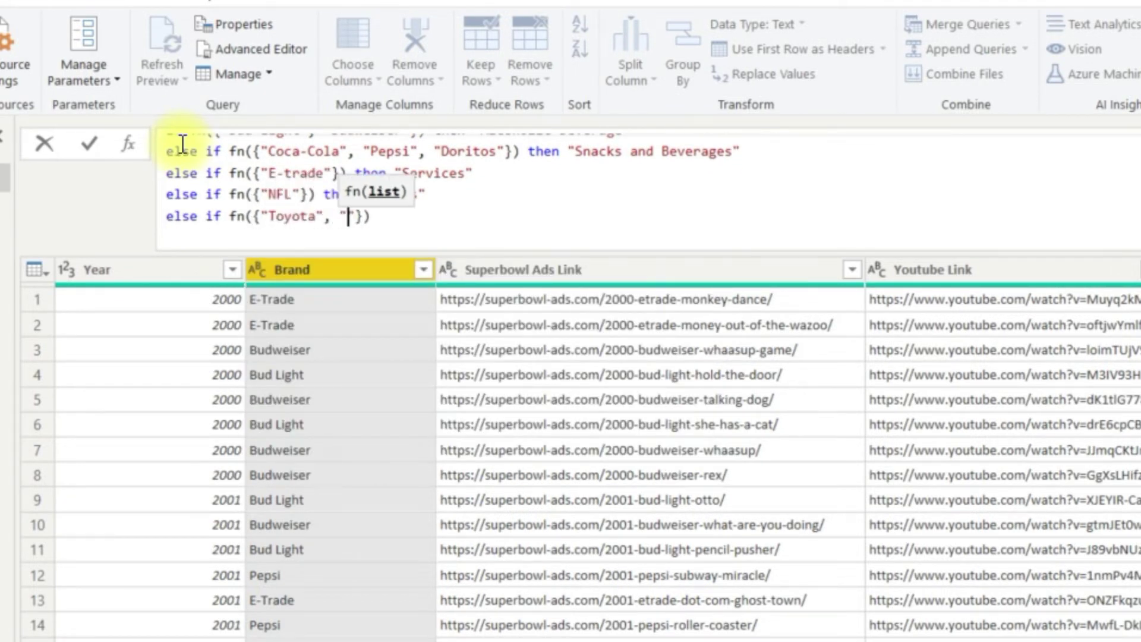
{"action": "type", "text": " \"Hyundai"}
{"action": "key", "text": "End"}
{"action": "type", "text": "then \"Motor Vehicles"}
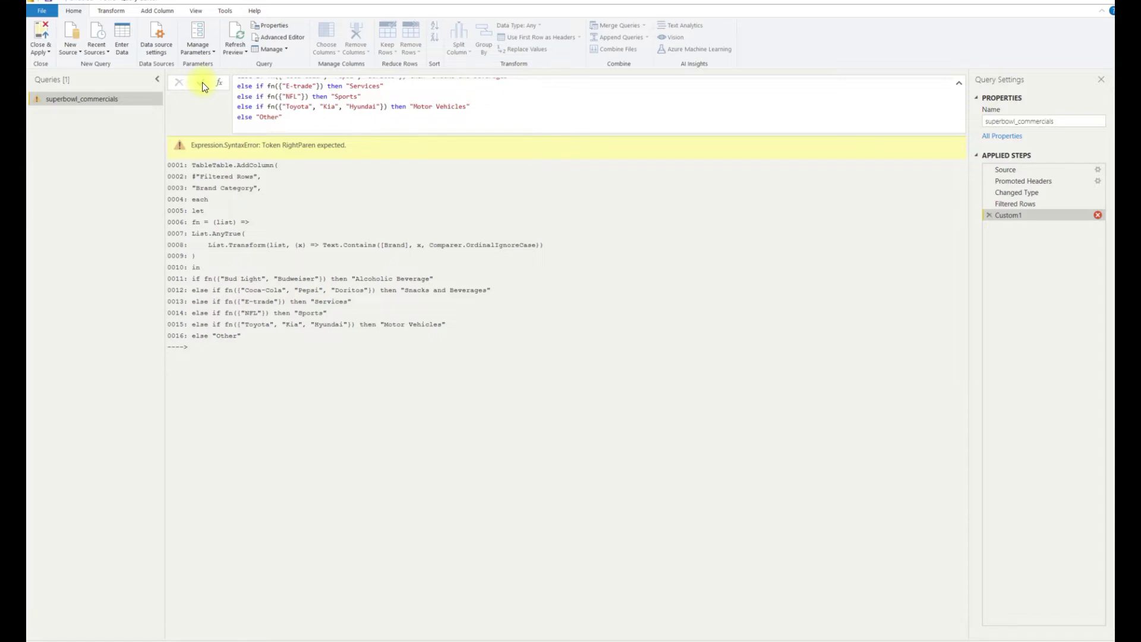
Step: Add the closing parenthesis after the else "Other" fallback and commit the formula
{"action": "left_click", "coordinate": [312, 122]}
{"action": "key", "text": "shift+Return"}
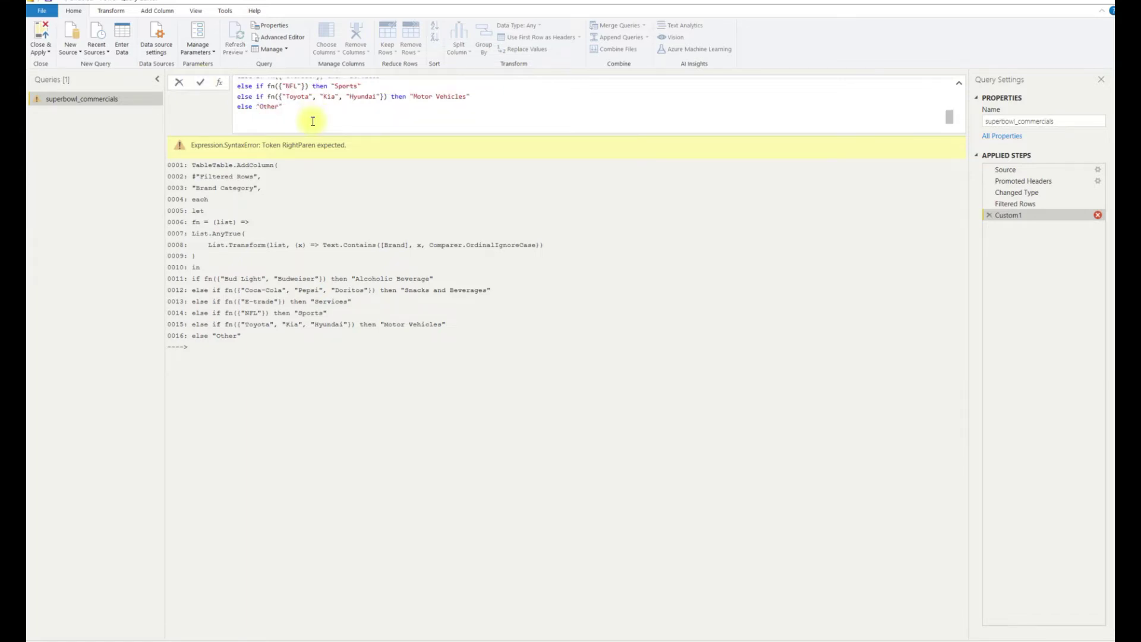
{"action": "left_click", "coordinate": [203, 83]}
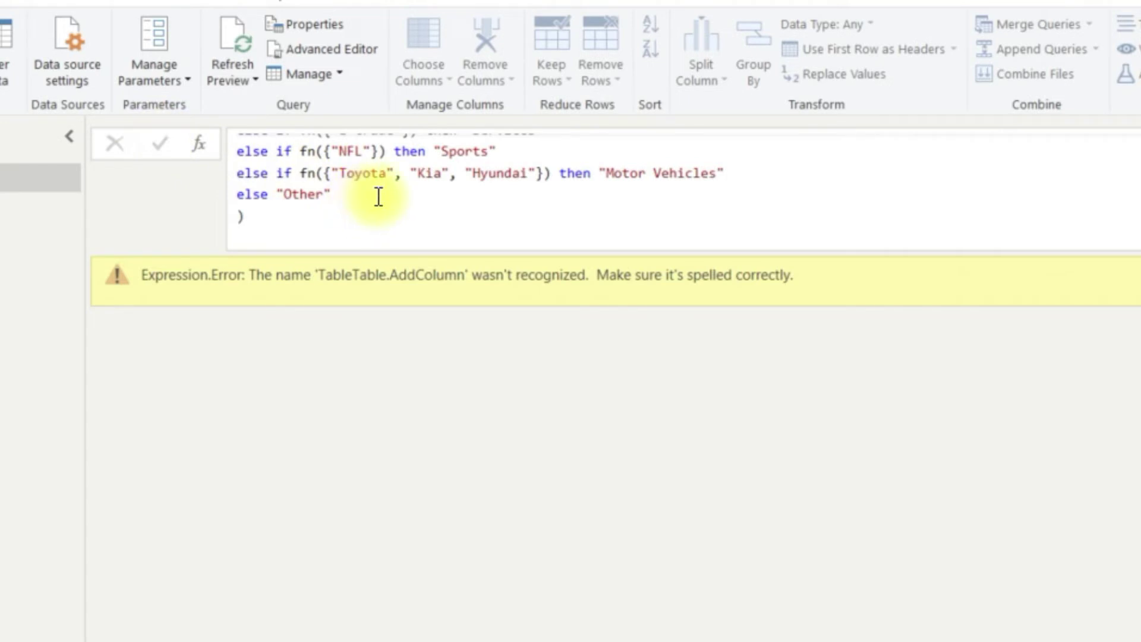
Step: Fix 'TableTable.AddColumn' to Table.AddColumn and commit the Custom1 formula
{"action": "scroll", "coordinate": [384, 203], "scroll_direction": "up", "scroll_amount": 1}
{"action": "scroll", "coordinate": [385, 203], "scroll_direction": "up", "scroll_amount": 2}
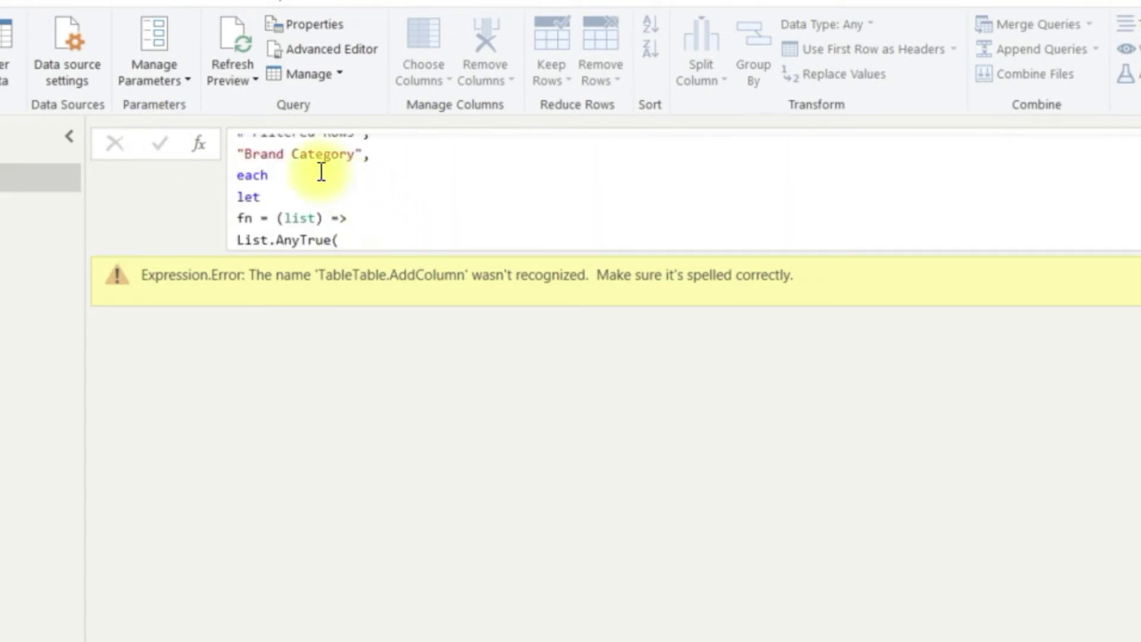
{"action": "scroll", "coordinate": [324, 171], "scroll_direction": "up", "scroll_amount": 1}
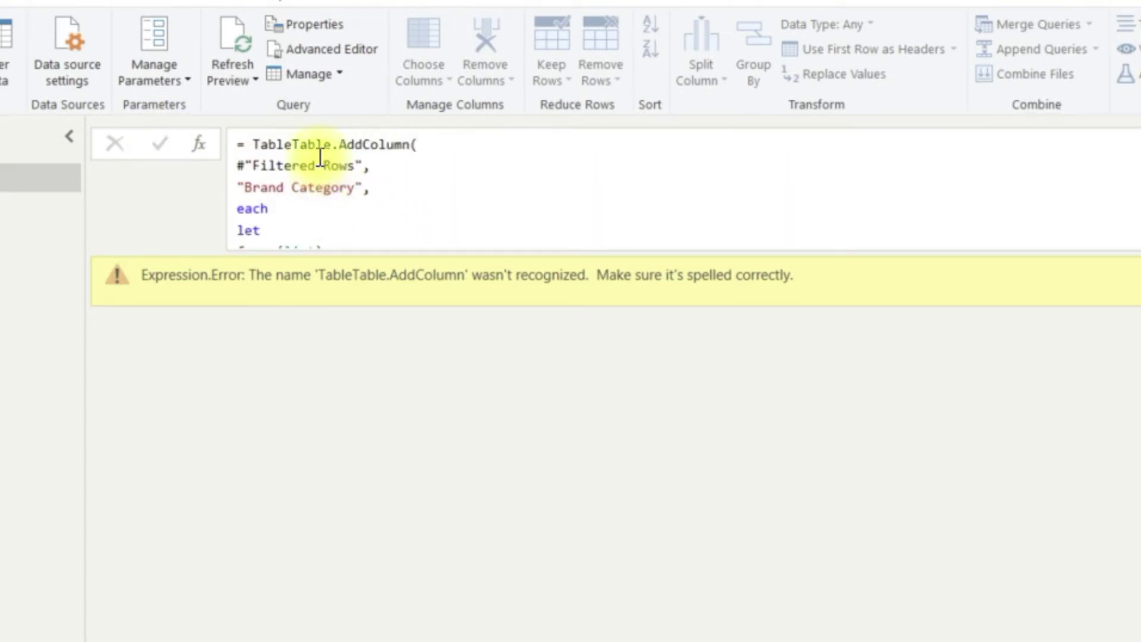
{"action": "left_click", "coordinate": [294, 145]}
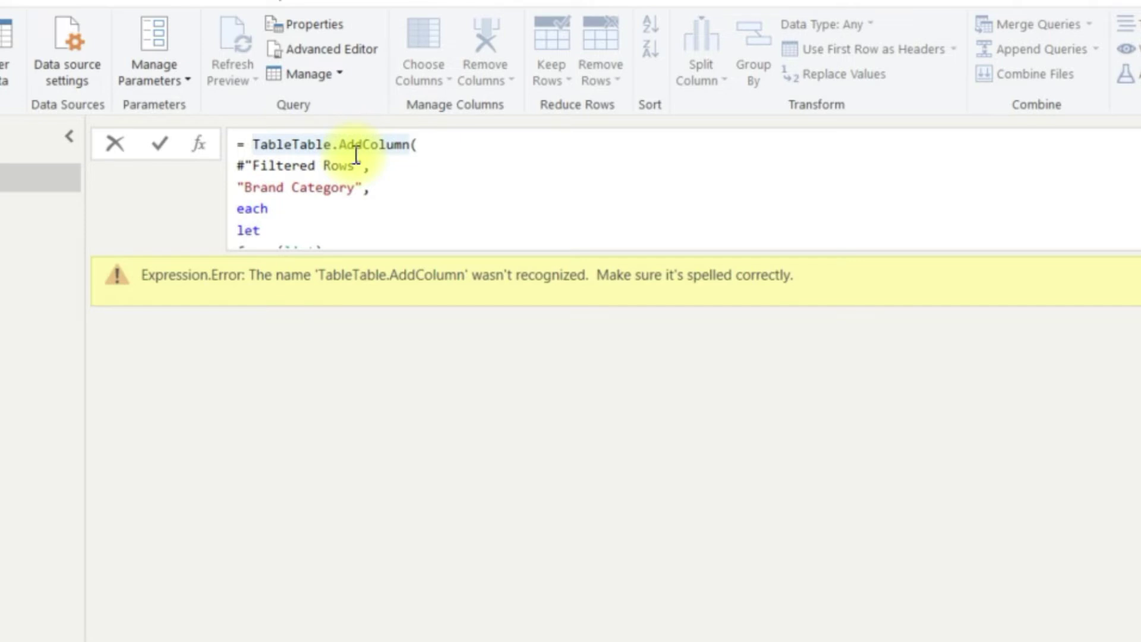
{"action": "key", "text": "BackSpace"}
{"action": "key", "text": "BackSpace"}
{"action": "key", "text": "BackSpace"}
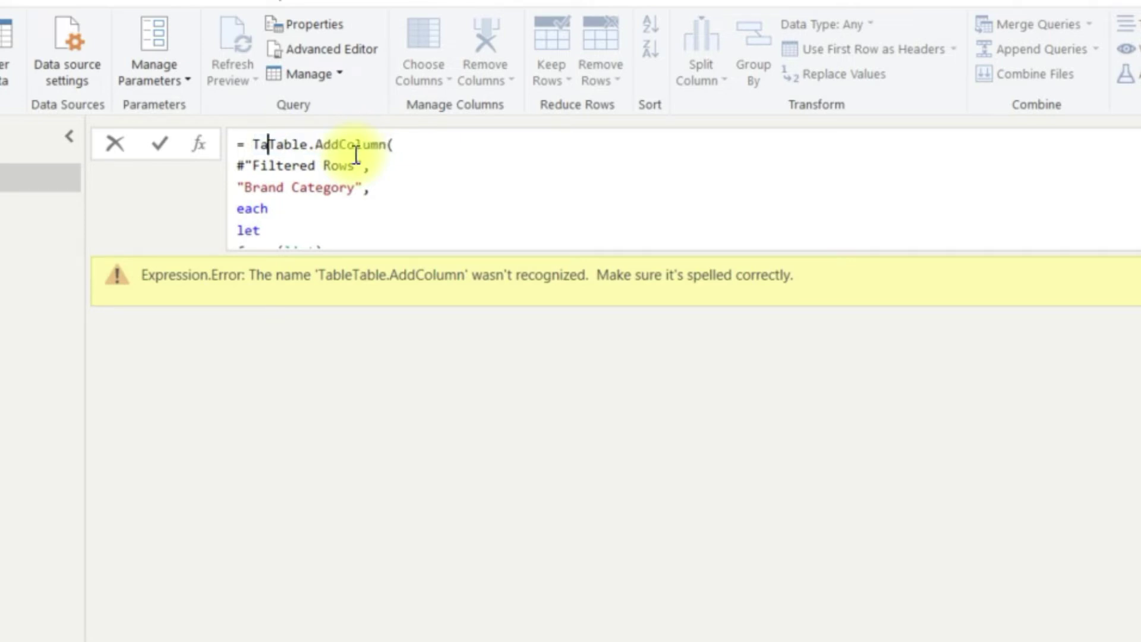
{"action": "key", "text": "BackSpace"}
{"action": "key", "text": "BackSpace"}
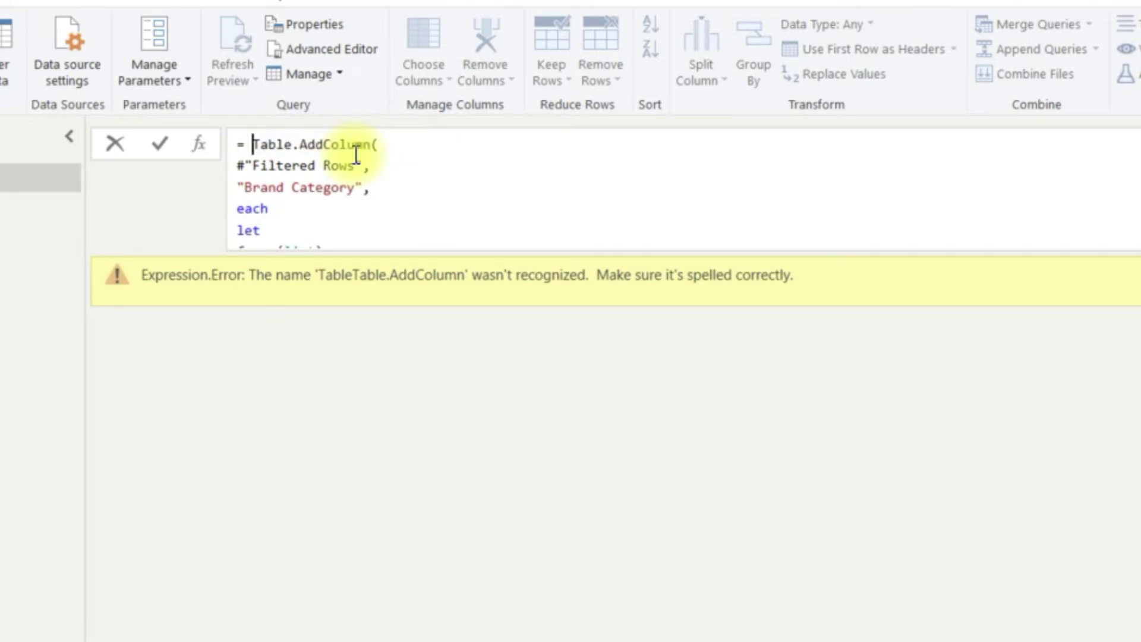
{"action": "left_click", "coordinate": [406, 191]}
{"action": "scroll", "coordinate": [404, 208], "scroll_direction": "down", "scroll_amount": 1}
{"action": "scroll", "coordinate": [404, 209], "scroll_direction": "down", "scroll_amount": 3}
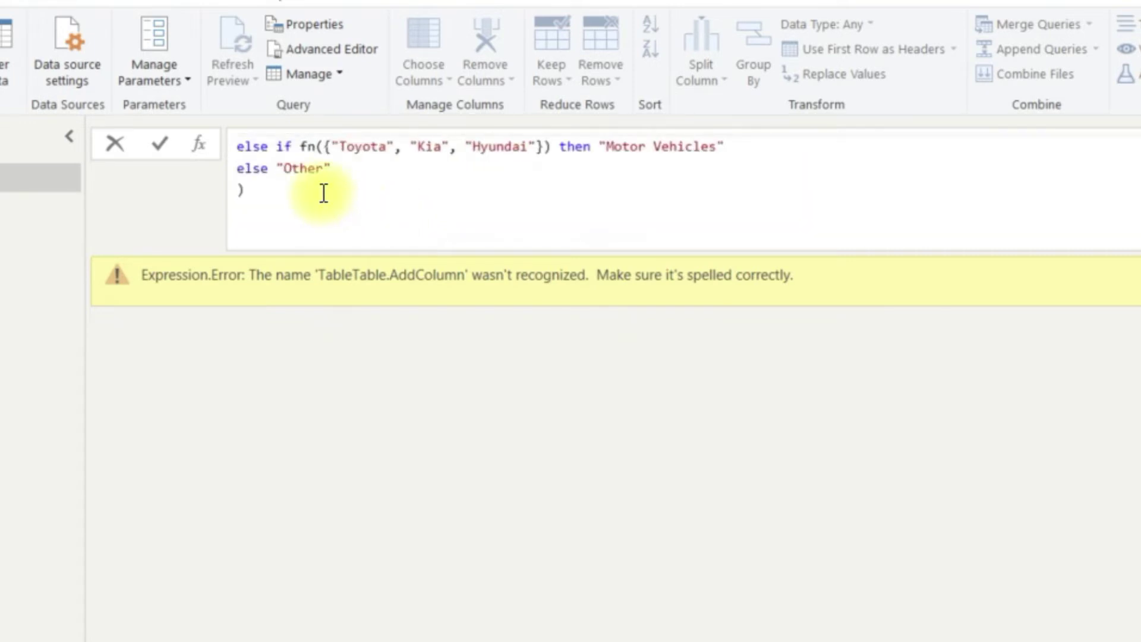
{"action": "left_click", "coordinate": [324, 191]}
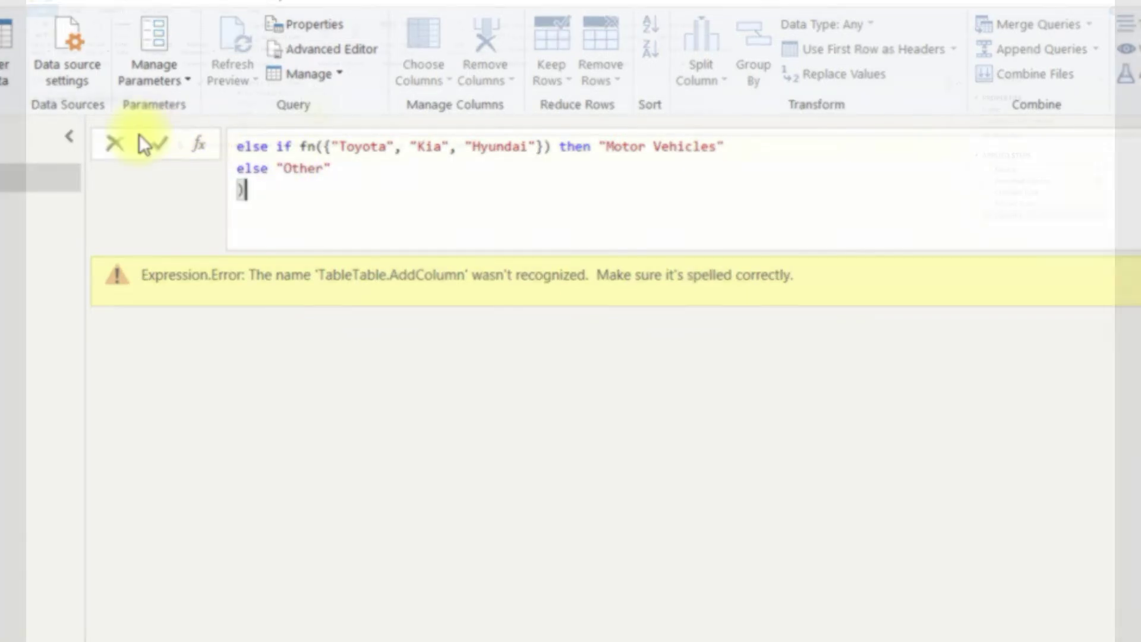
{"action": "left_click", "coordinate": [159, 143]}
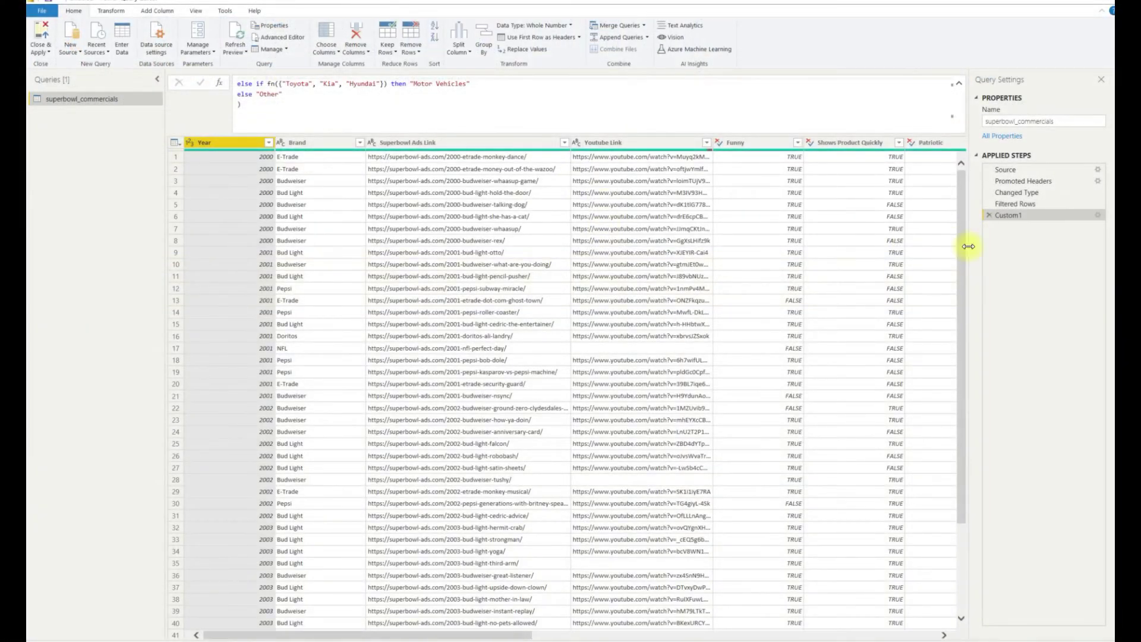
Step: Confirm Custom1's Custom Column settings, then insert a new Custom2 step after Custom1
{"action": "double_click", "coordinate": [1018, 216]}
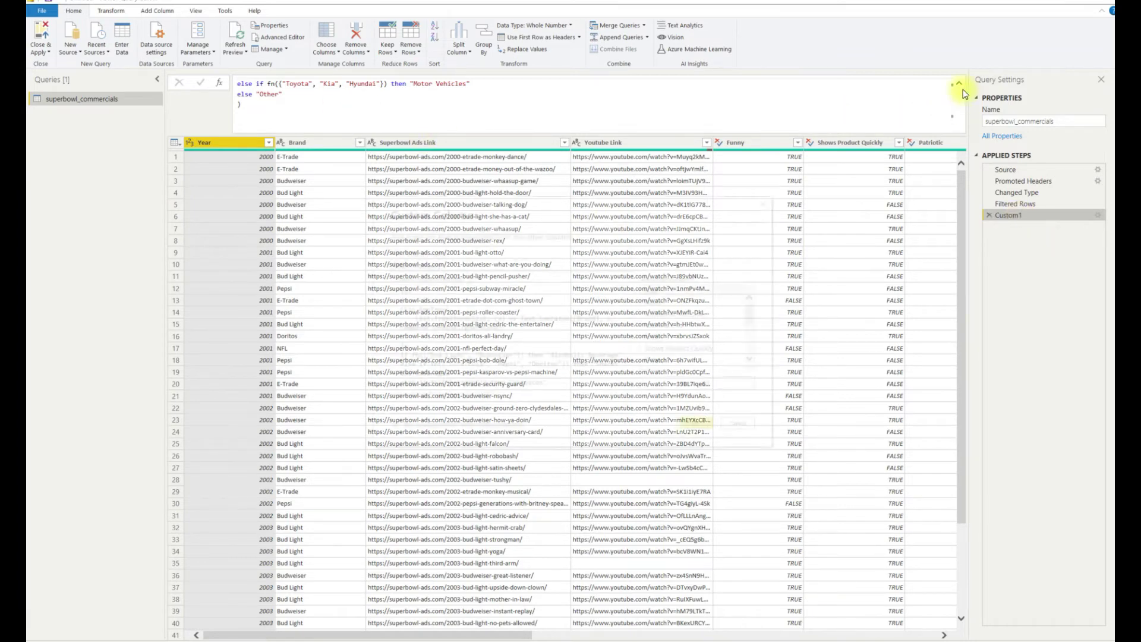
{"action": "left_click", "coordinate": [693, 423]}
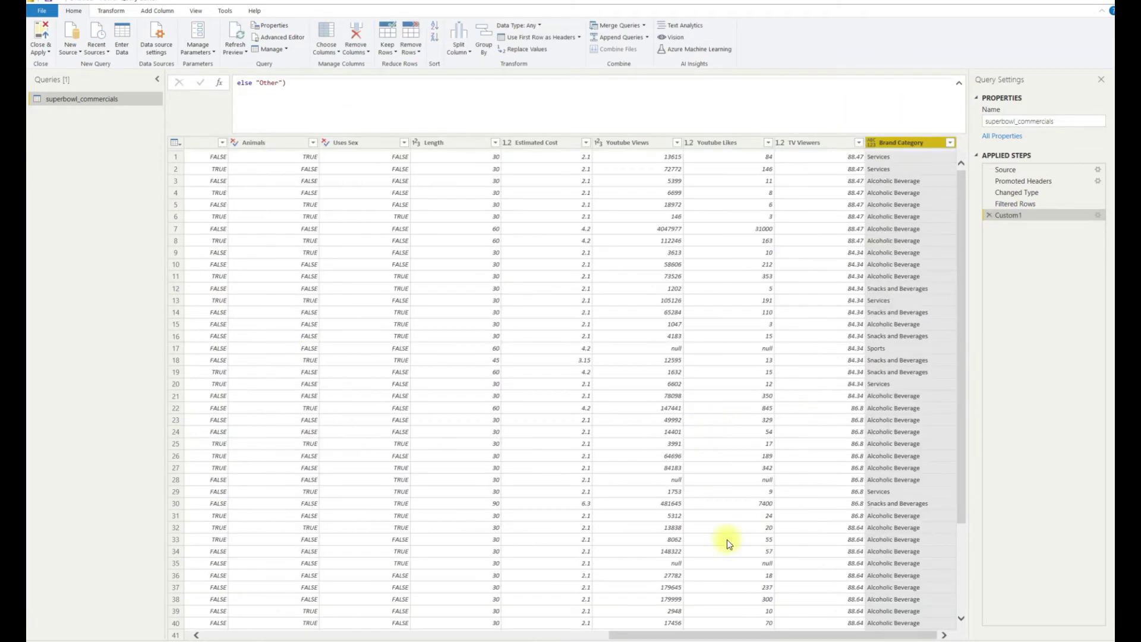
{"action": "right_click", "coordinate": [1013, 217]}
{"action": "left_click", "coordinate": [1055, 278]}
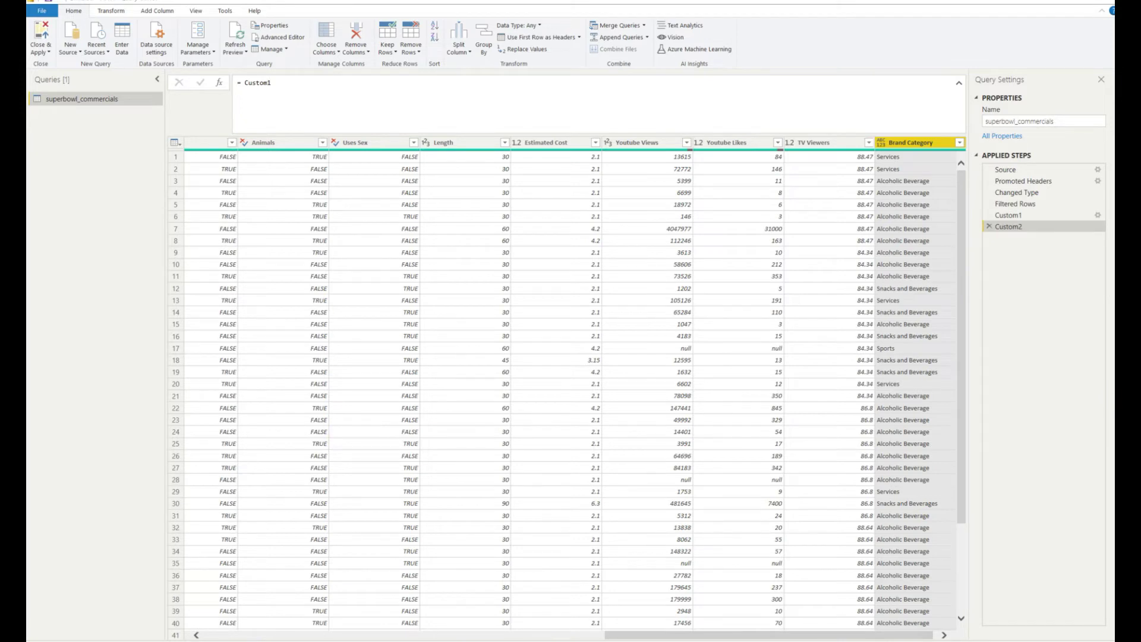
Step: Paste a Table.ReorderColumns formula into Custom2, commit it, and check the Brand Category values
{"action": "double_click", "coordinate": [257, 82]}
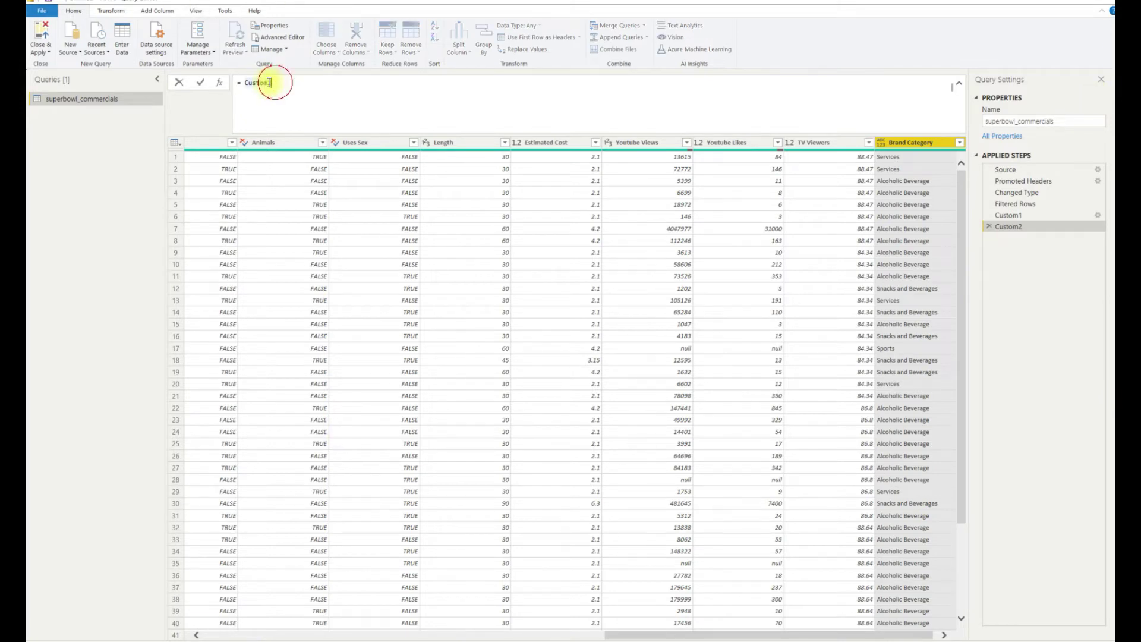
{"action": "type", "text": "Table.ReorderColumns(Custom1,{\"Year\", \"Brand\", \"Brand Category\", \"Superbowl Ads Link\", \"Youtube Link\", \"Funny\", \"Shows Product Quickly\", \"Patriotic\", \"Celebrity\", \"Danger\", \"Animals\", \"Uses Sex\", \"Length\", \"Estimated Cost\", \"Youtube Views\", \"Youtube Likes\", \"TV Viewers\"})"}
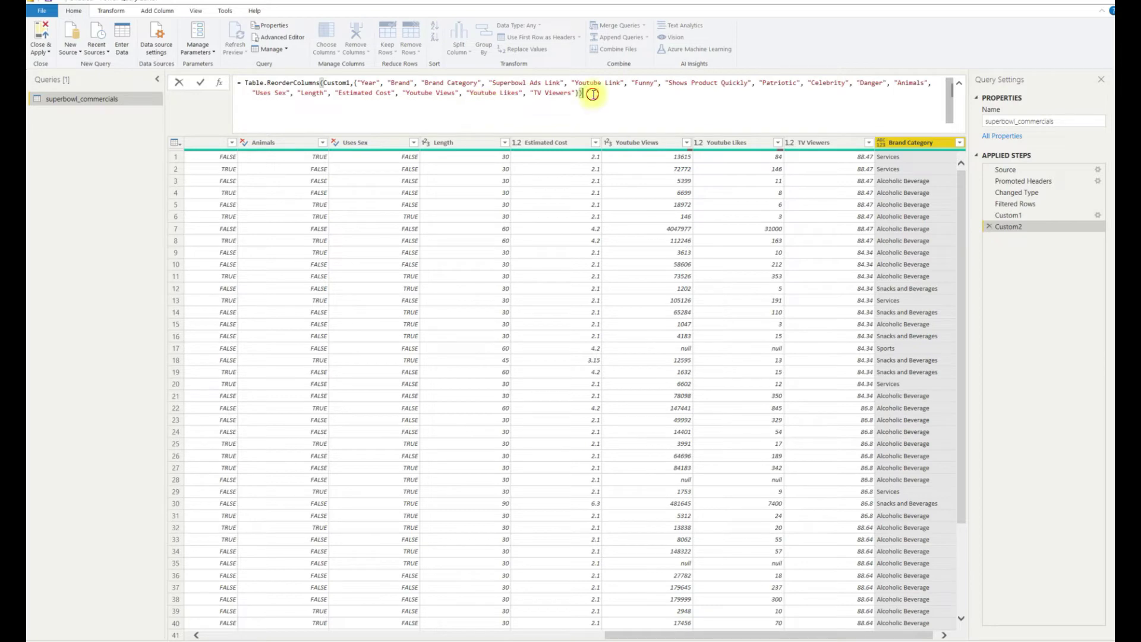
{"action": "key", "text": "shift+Return"}
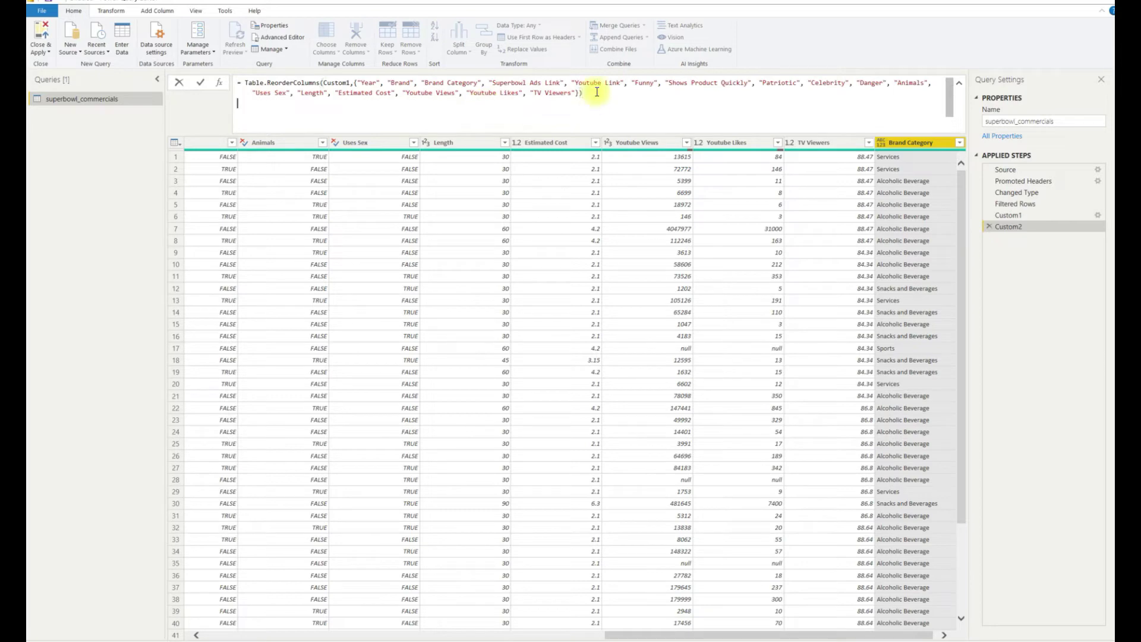
{"action": "left_click", "coordinate": [200, 83]}
{"action": "left_click_drag", "start_coordinate": [750, 636], "coordinate": [301, 543]}
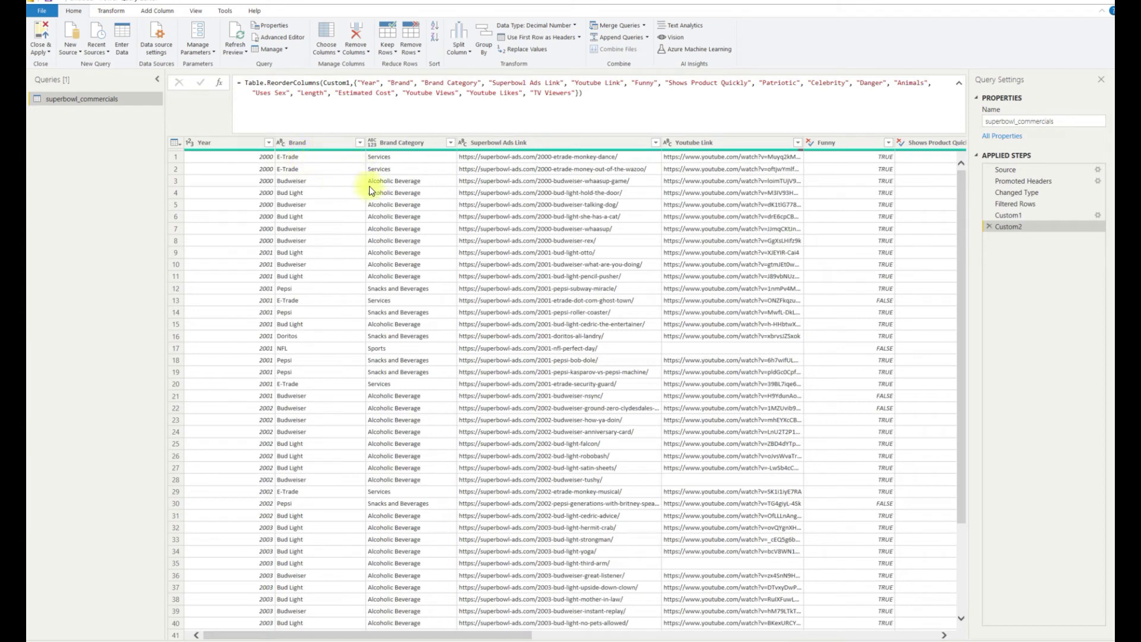
{"action": "left_click", "coordinate": [450, 142]}
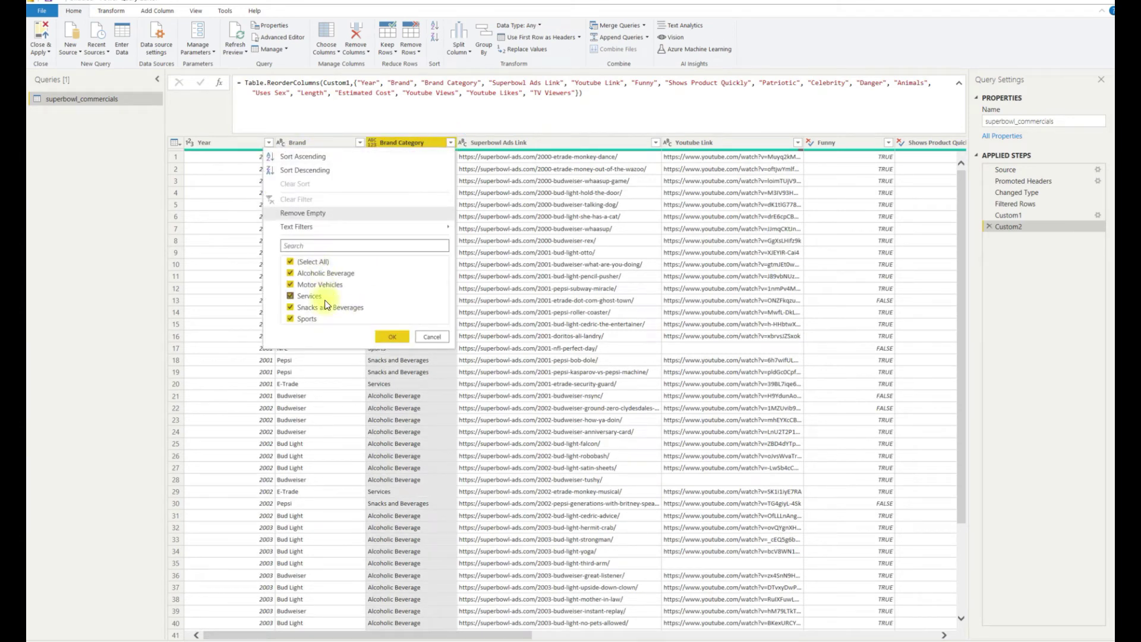
{"action": "left_click", "coordinate": [430, 326]}
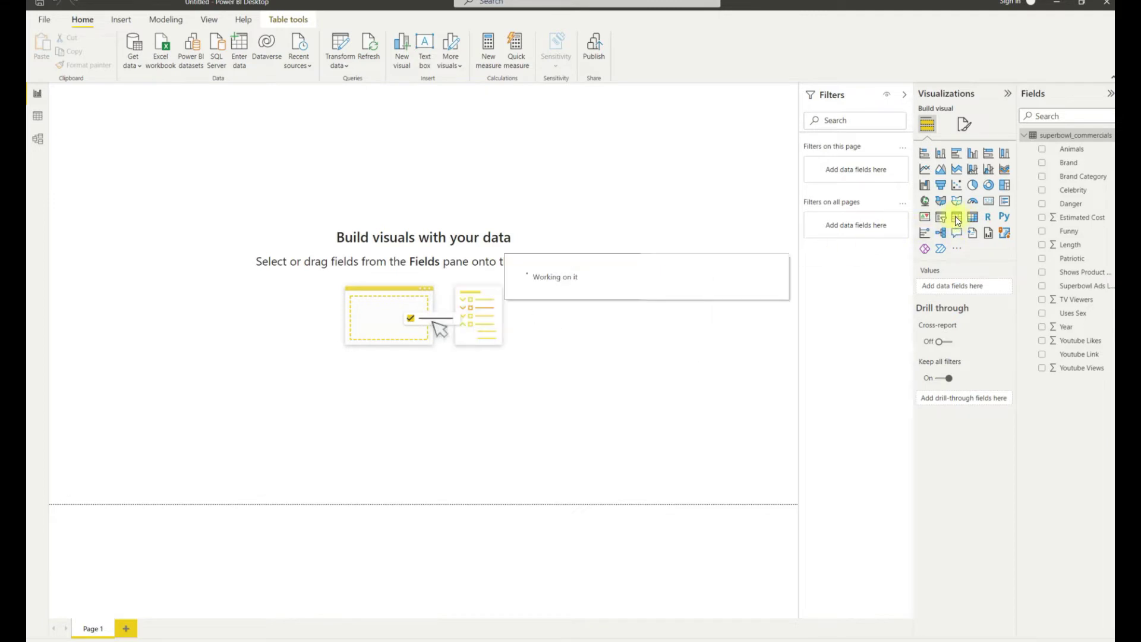
Step: Add a table visual with the Brand and Brand Category fields and enlarge it on the page
{"action": "left_click", "coordinate": [956, 218]}
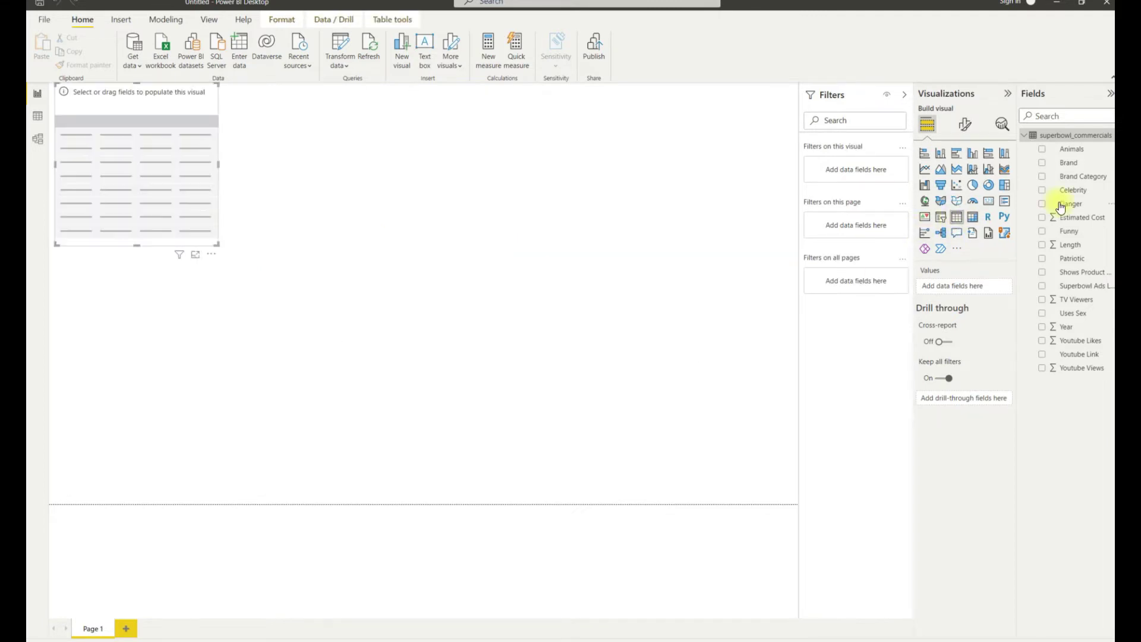
{"action": "left_click_drag", "start_coordinate": [1067, 163], "coordinate": [970, 287]}
{"action": "left_click_drag", "start_coordinate": [1079, 177], "coordinate": [975, 281]}
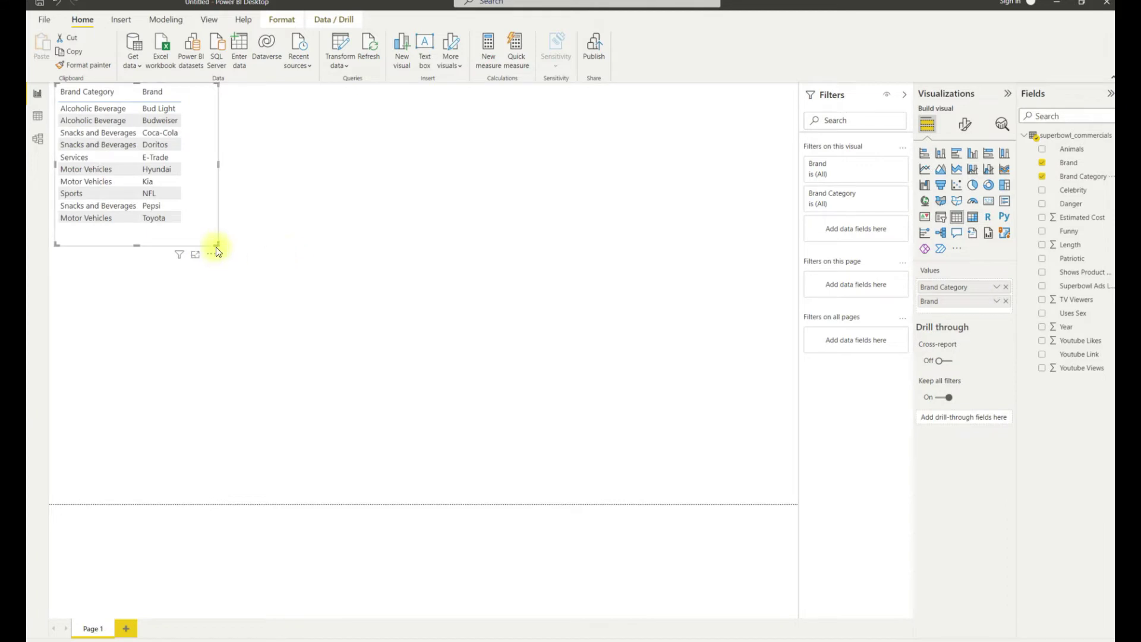
{"action": "left_click_drag", "start_coordinate": [217, 244], "coordinate": [526, 381]}
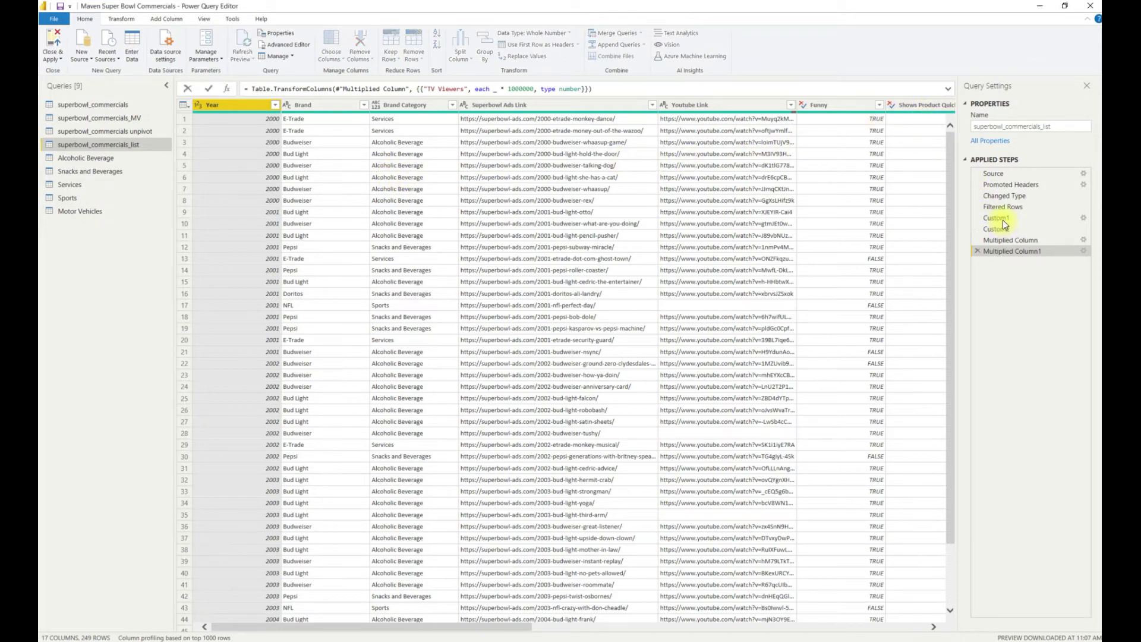
Step: Inspect the Custom1 formula's hard-coded Bud Light and Budweiser list, cancel it, then view the Alcoholic Beverage query
{"action": "left_click_drag", "start_coordinate": [984, 219], "coordinate": [1001, 220]}
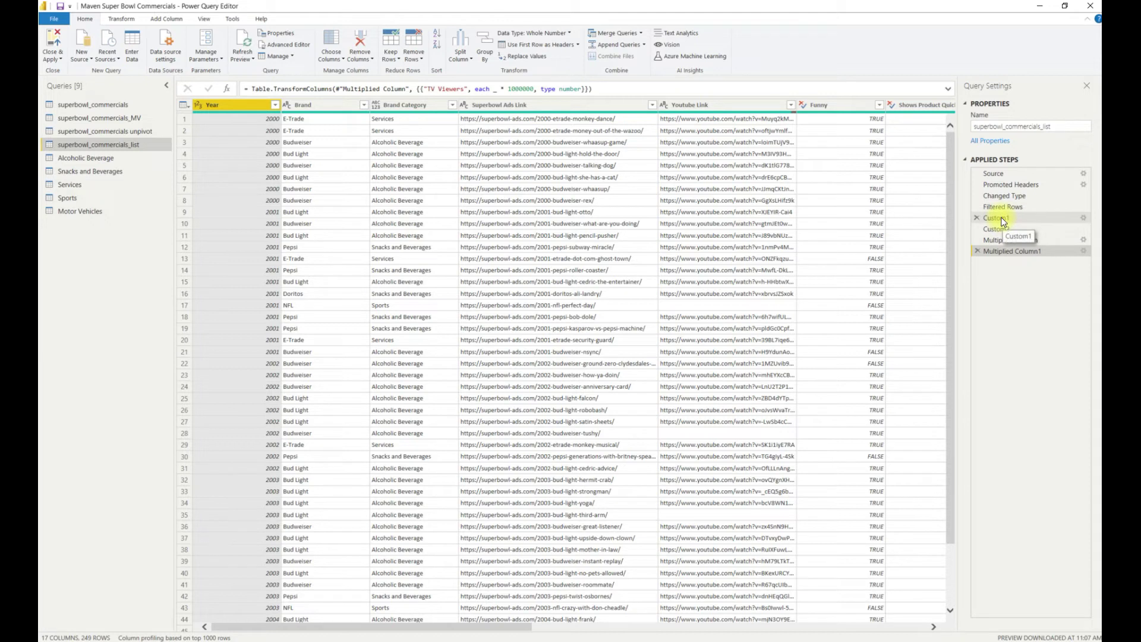
{"action": "left_click", "coordinate": [1001, 218]}
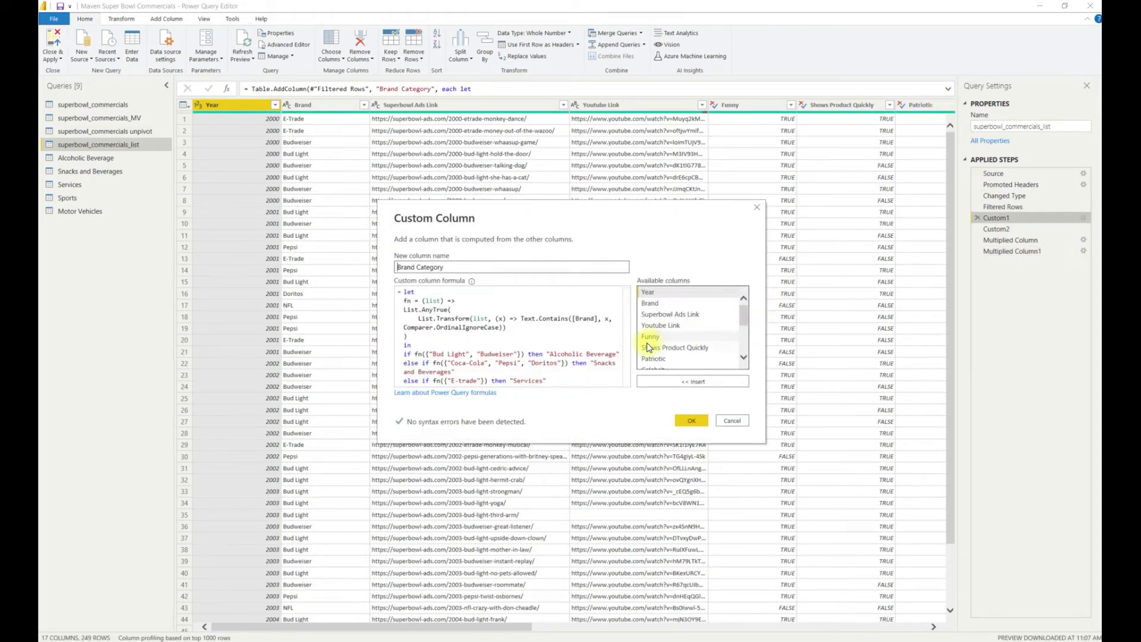
{"action": "scroll", "coordinate": [507, 353], "scroll_direction": "down", "scroll_amount": 1}
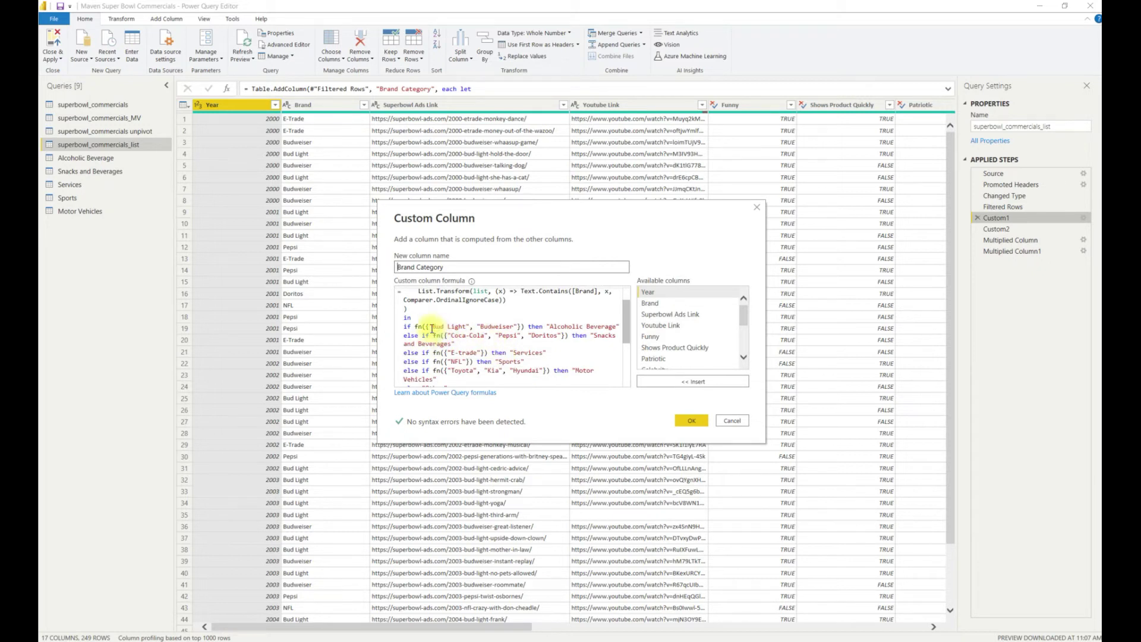
{"action": "left_click_drag", "start_coordinate": [430, 326], "coordinate": [519, 327]}
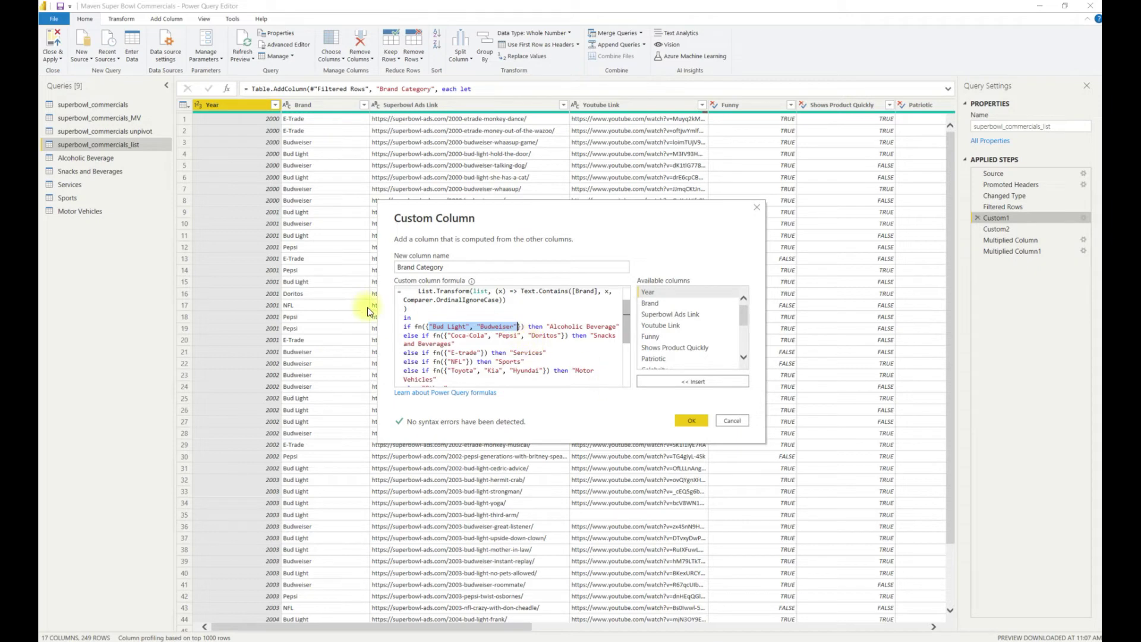
{"action": "left_click", "coordinate": [733, 420]}
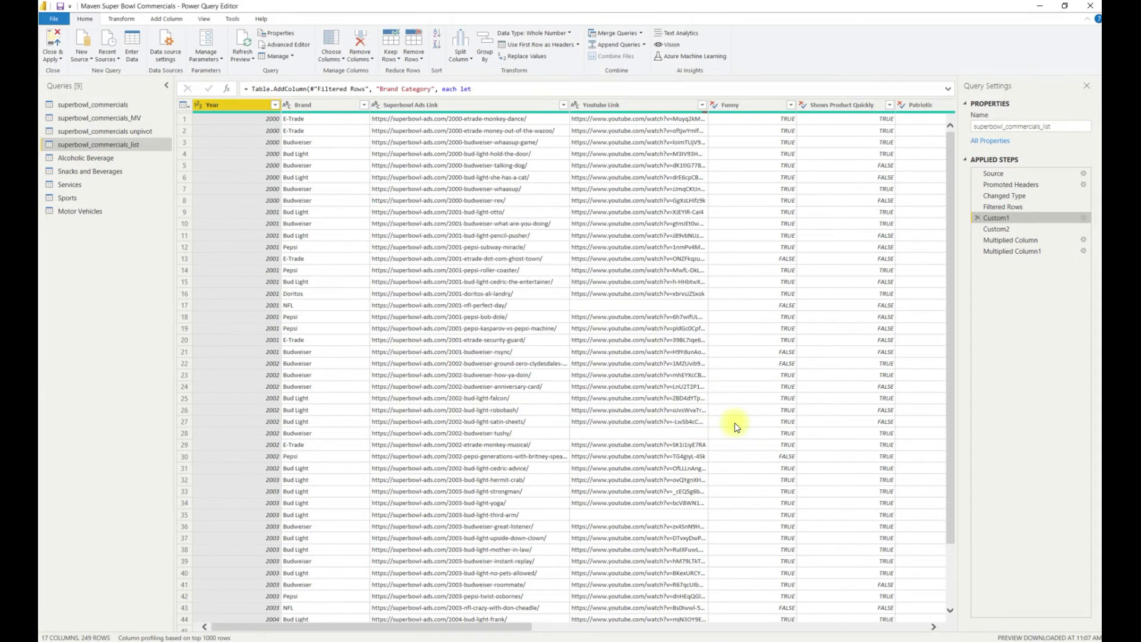
{"action": "left_click", "coordinate": [79, 158]}
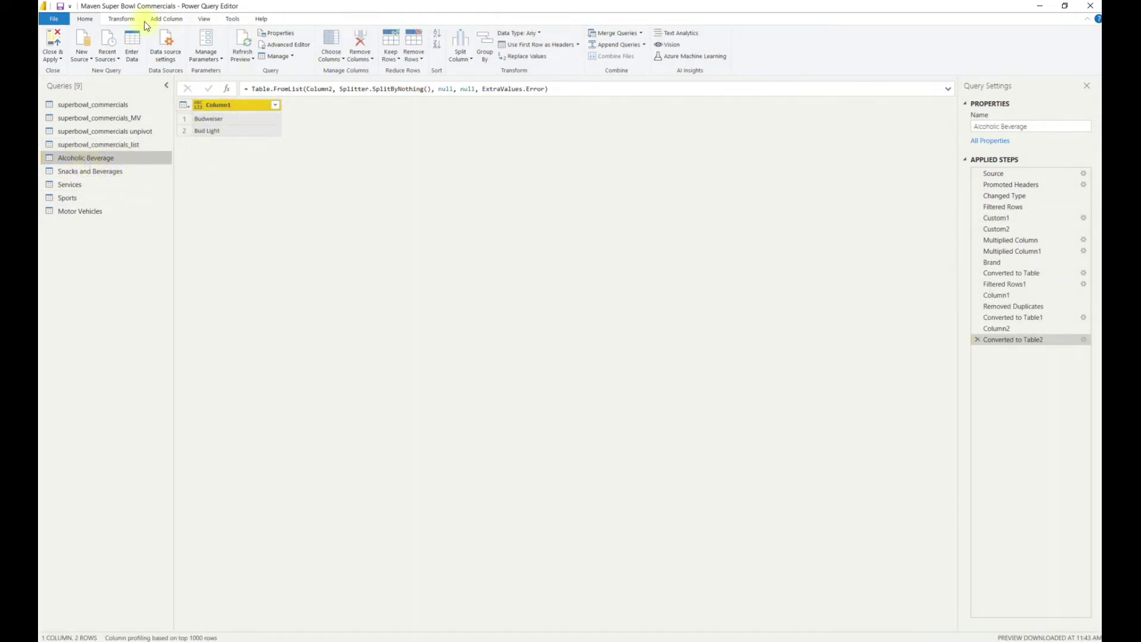
Step: Convert the Alcoholic Beverage and Services queries from one-column tables to lists
{"action": "left_click", "coordinate": [125, 19]}
{"action": "left_click", "coordinate": [296, 56]}
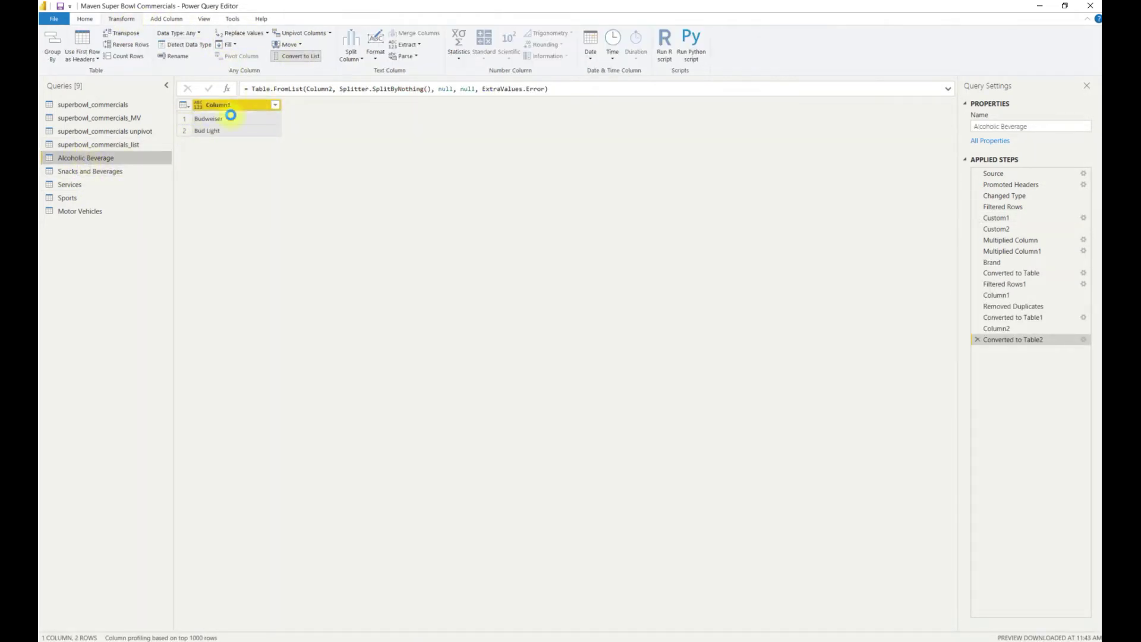
{"action": "left_click", "coordinate": [105, 173]}
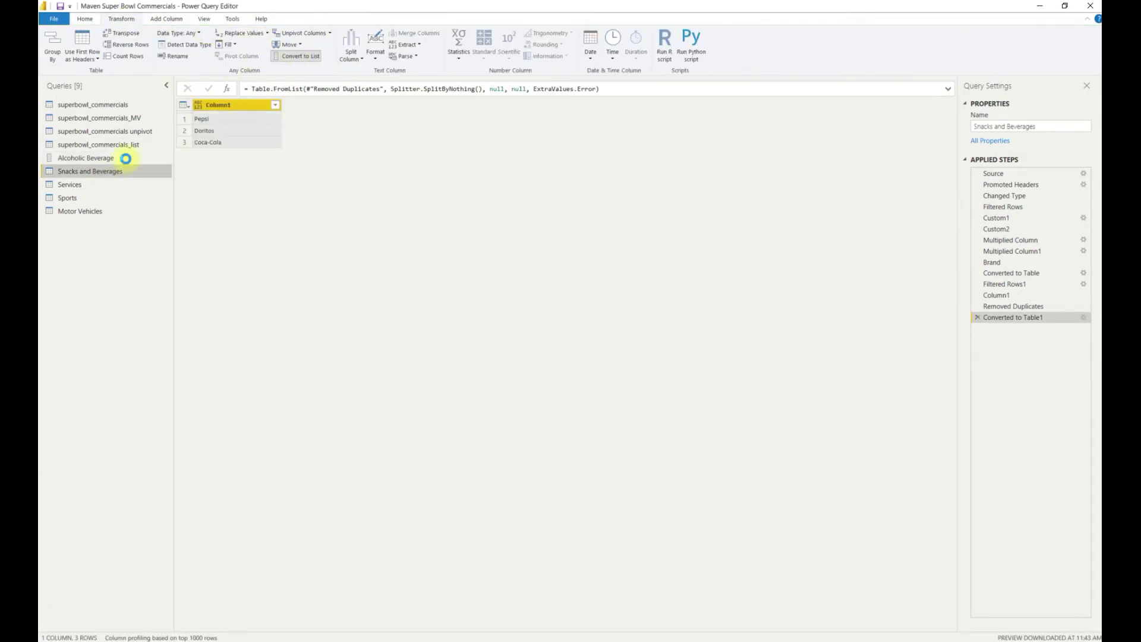
{"action": "left_click", "coordinate": [71, 184]}
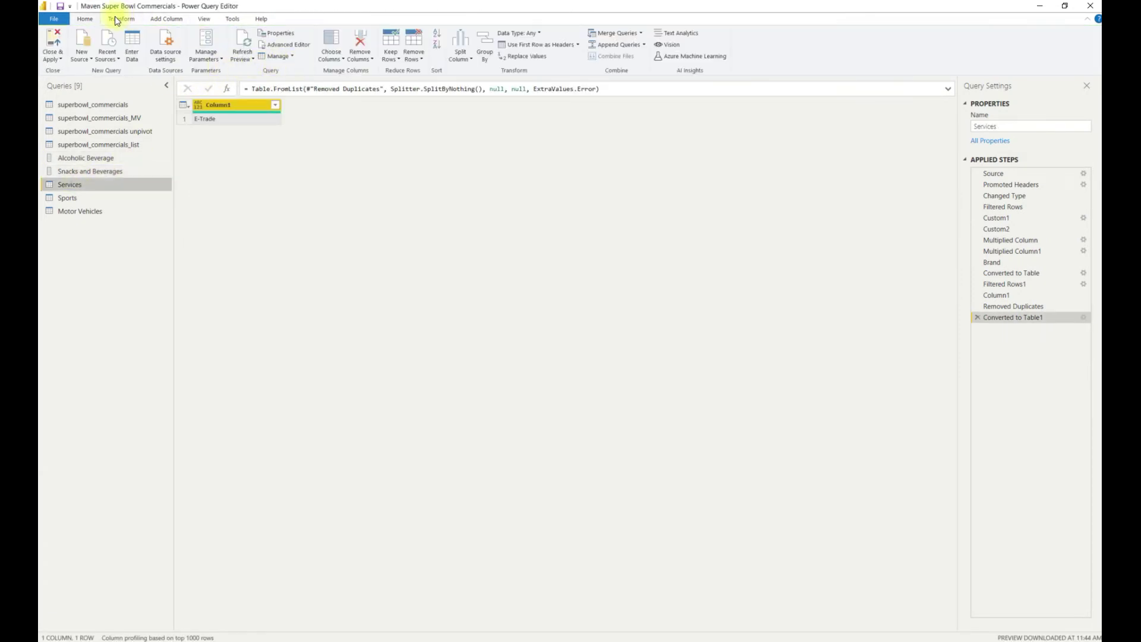
{"action": "left_click", "coordinate": [117, 20]}
{"action": "left_click", "coordinate": [296, 55]}
Step: Convert the Sports and Motor Vehicles queries to lists and go back to superbowl_commercials_list
{"action": "left_click", "coordinate": [70, 196]}
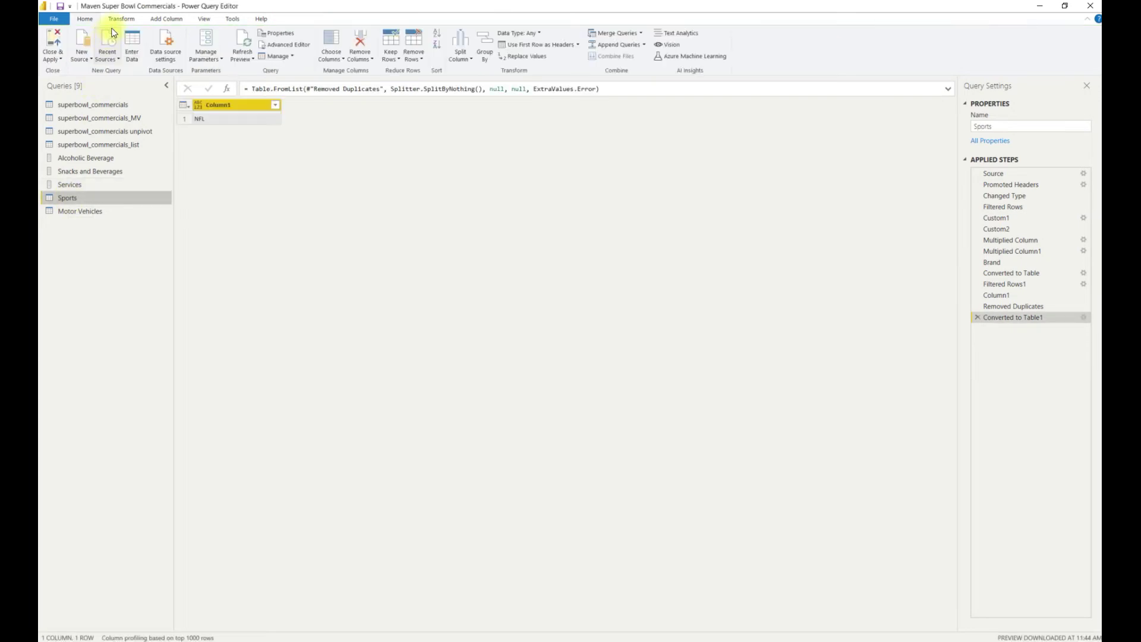
{"action": "left_click", "coordinate": [116, 20]}
{"action": "left_click", "coordinate": [296, 56]}
{"action": "left_click", "coordinate": [83, 211]}
{"action": "left_click", "coordinate": [123, 20]}
{"action": "left_click", "coordinate": [296, 56]}
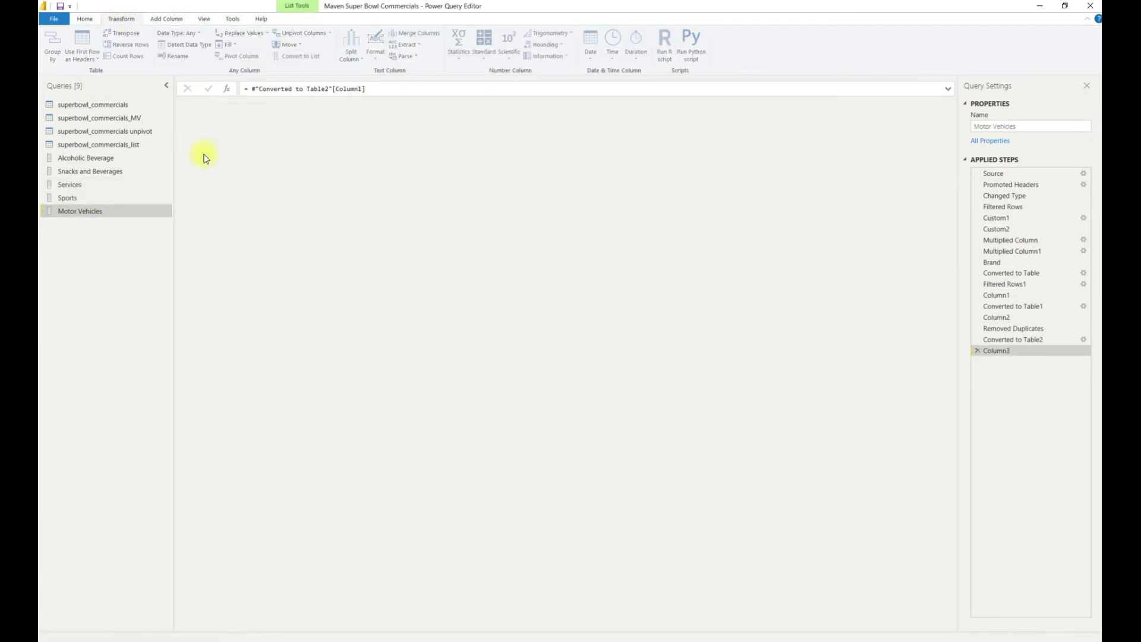
{"action": "left_click", "coordinate": [98, 144]}
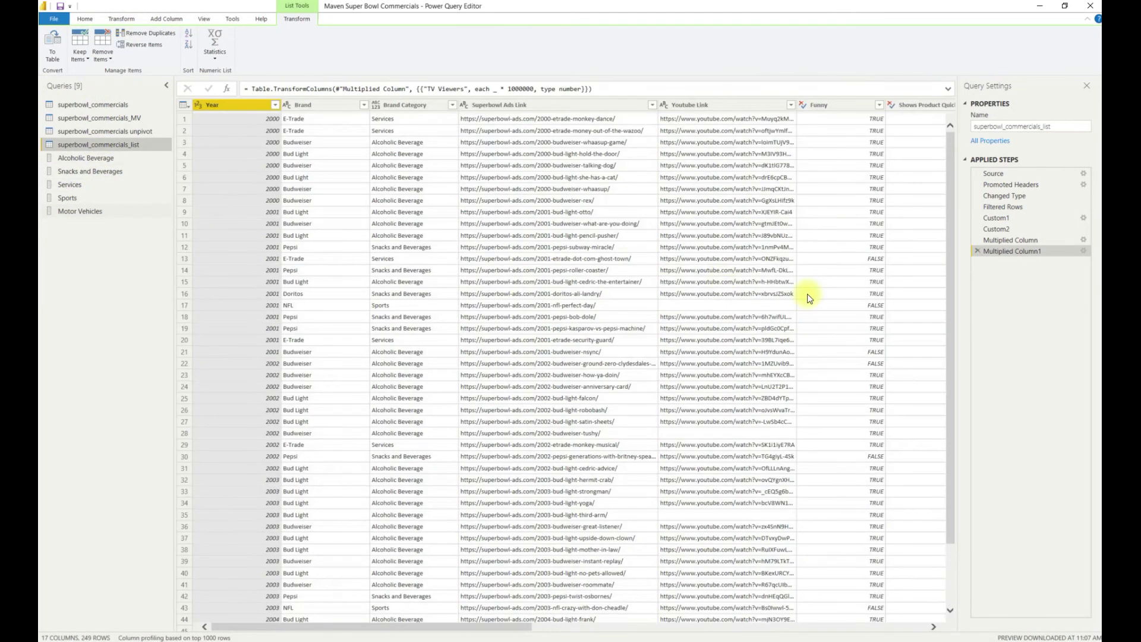
Step: In the Custom1 formula, replace the Bud Light and Budweiser list with the Alcoholic Beverage query
{"action": "left_click", "coordinate": [1002, 219]}
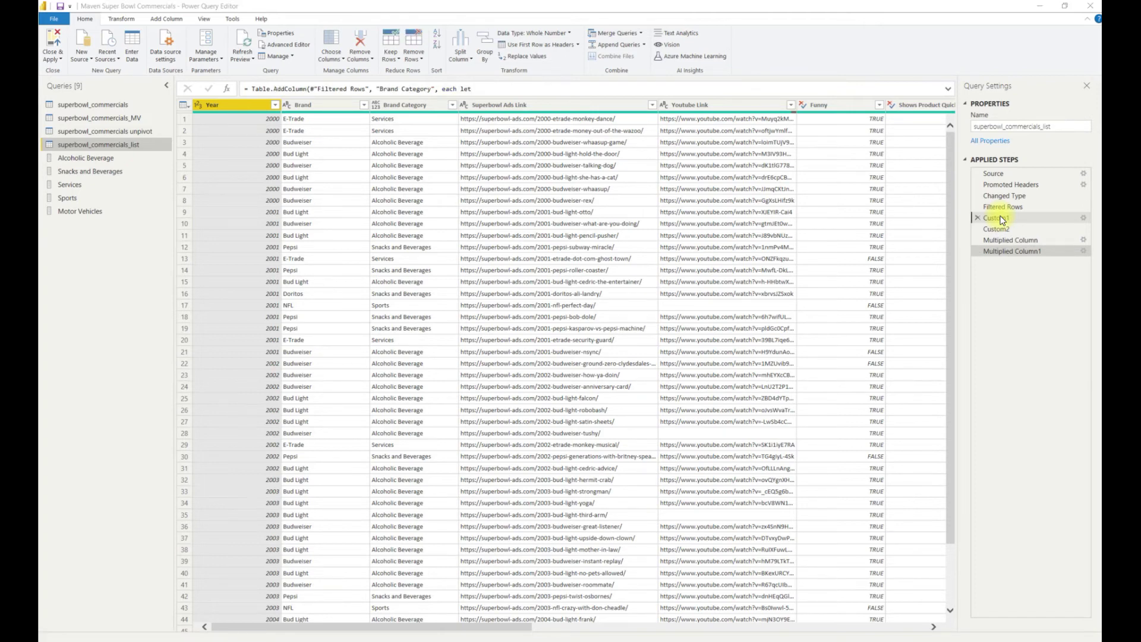
{"action": "double_click", "coordinate": [1002, 219]}
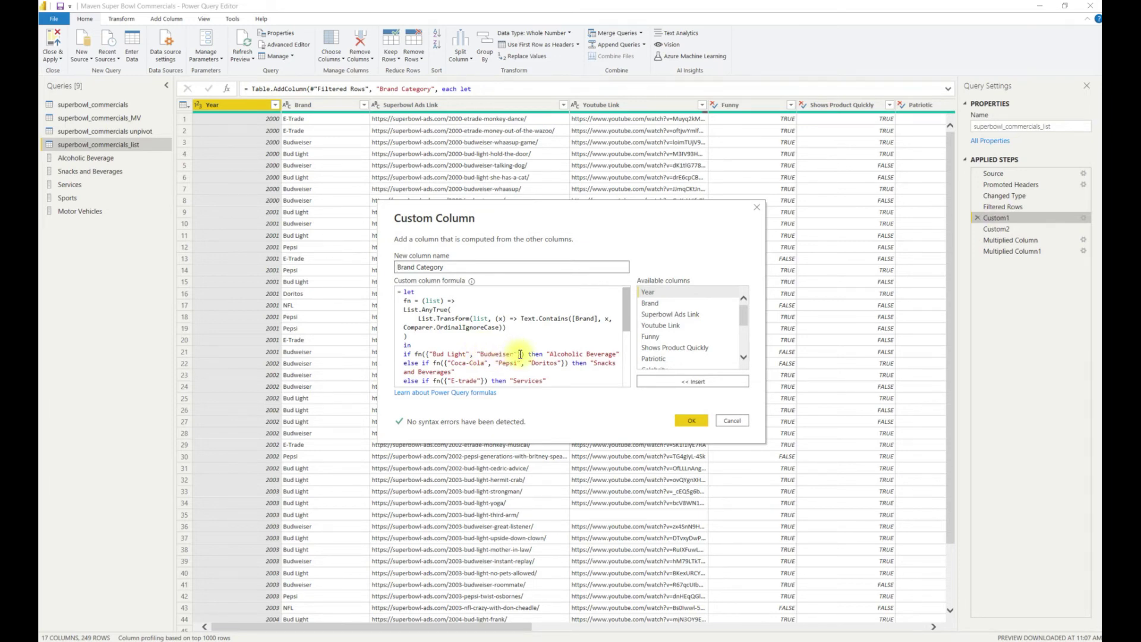
{"action": "left_click_drag", "start_coordinate": [523, 355], "coordinate": [422, 354]}
{"action": "type", "text": "Alc"}
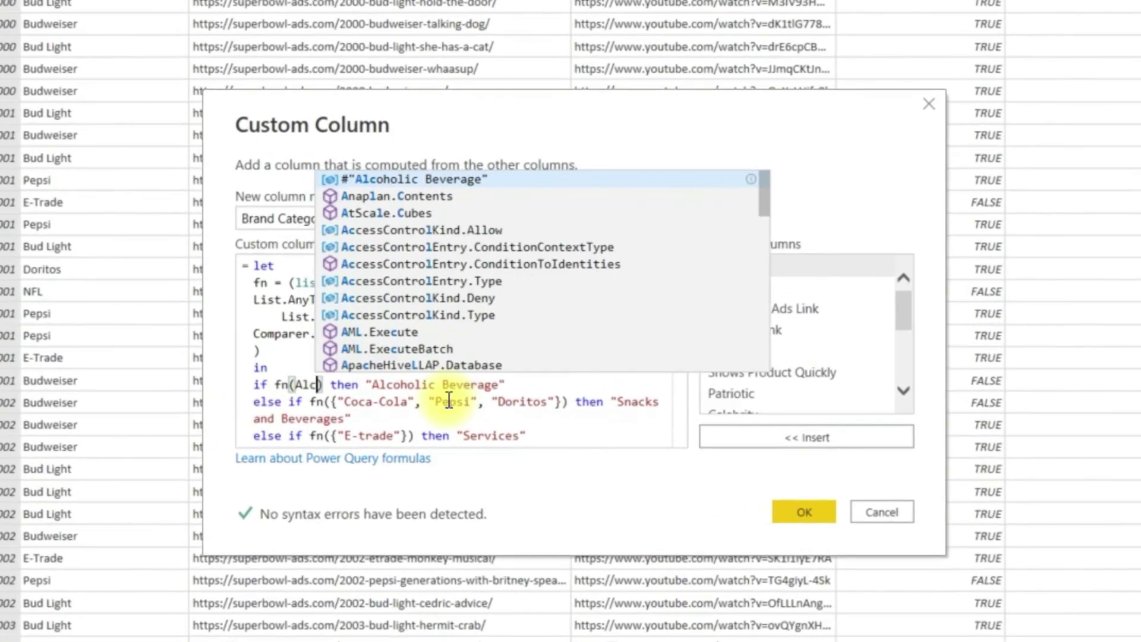
{"action": "type", "text": "oholic Beverage"}
{"action": "key", "text": "Tab"}
Step: Replace the remaining brand lists with #"Snacks and Beverages", Services, Sports and #"Motor Vehicles", then apply
{"action": "left_click_drag", "start_coordinate": [564, 401], "coordinate": [327, 401]}
{"action": "type", "text": "#\"Snacks and Beverages\""}
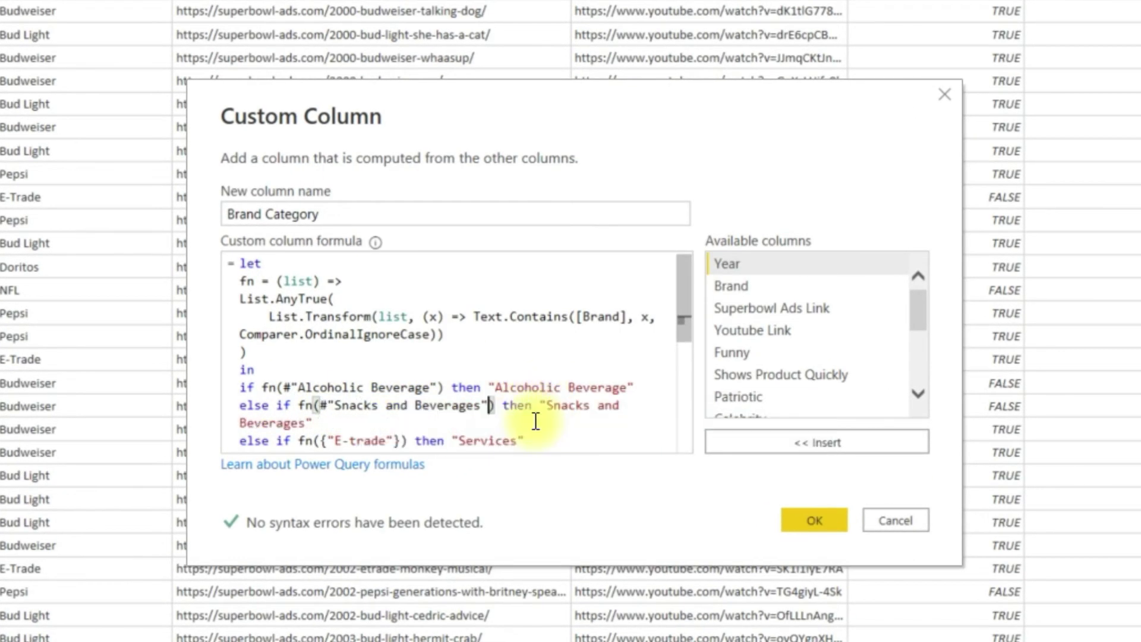
{"action": "scroll", "coordinate": [535, 421], "scroll_direction": "down", "scroll_amount": 2}
{"action": "left_click_drag", "start_coordinate": [400, 355], "coordinate": [320, 373]}
{"action": "type", "text": "Services"}
{"action": "type", "text": "Sports"}
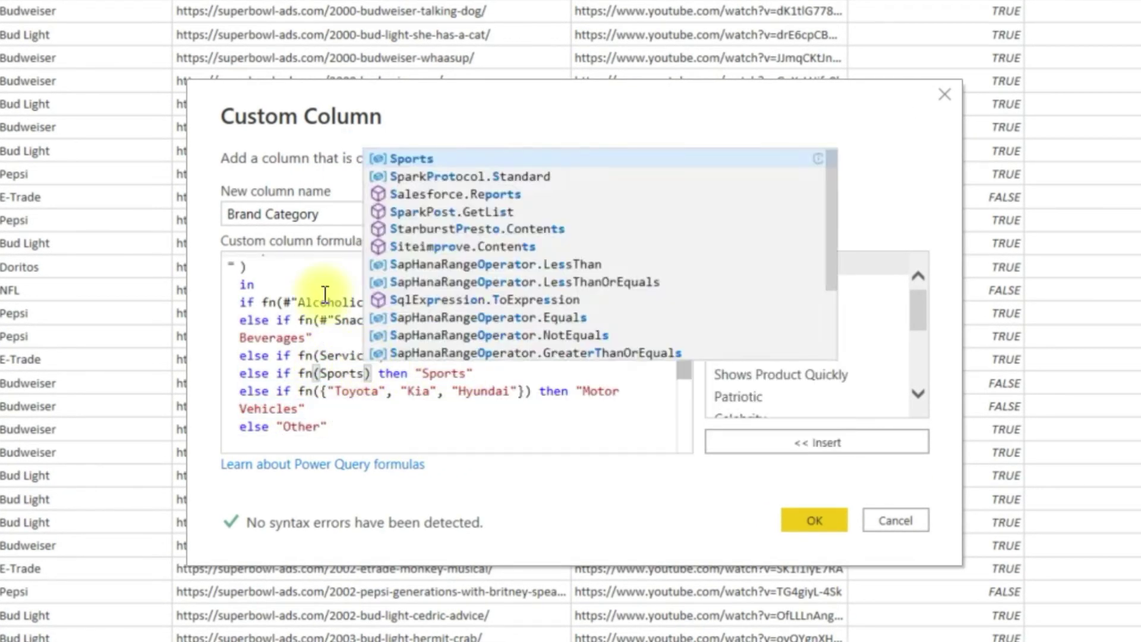
{"action": "left_click_drag", "start_coordinate": [530, 391], "coordinate": [320, 391]}
{"action": "type", "text": "Moto"}
{"action": "key", "text": "Tab"}
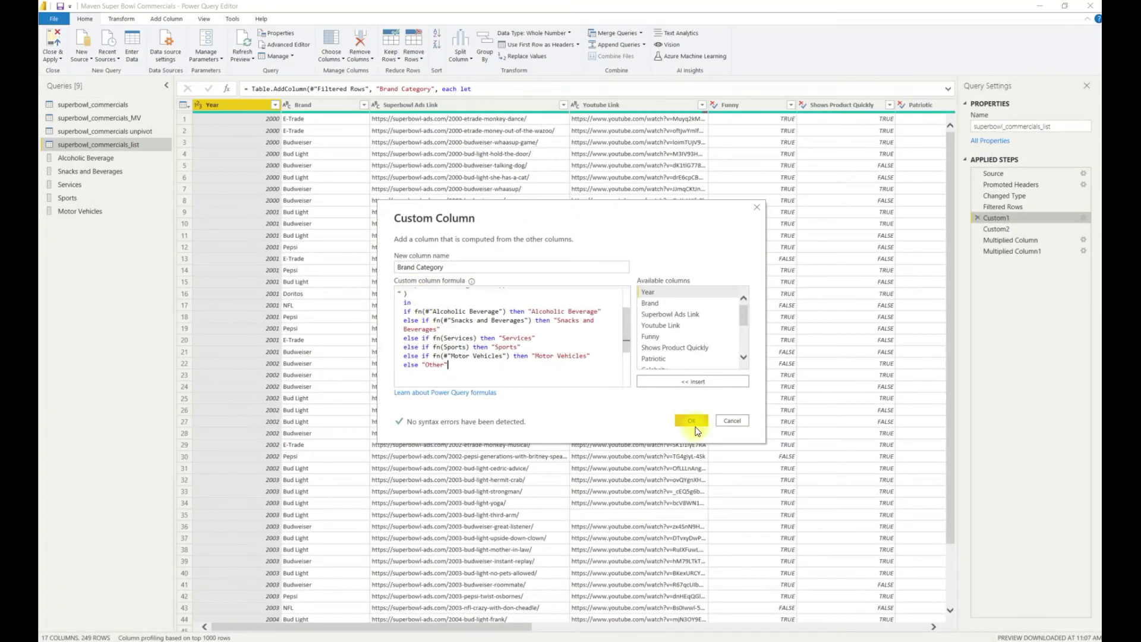
{"action": "left_click", "coordinate": [760, 461]}
{"action": "left_click", "coordinate": [689, 420]}
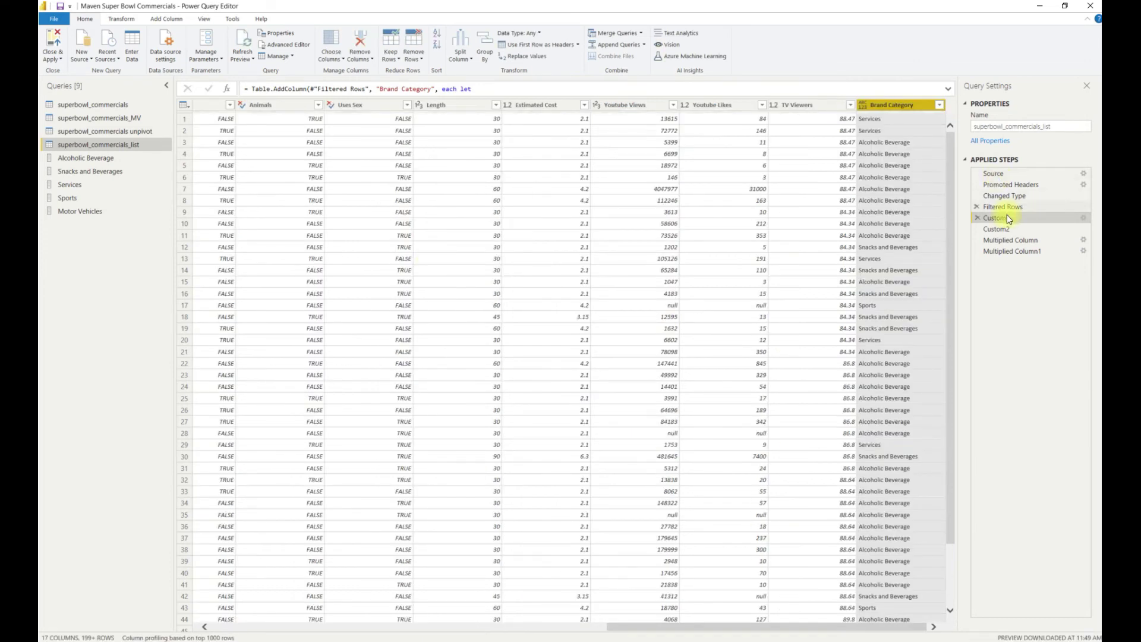
Step: View the column-reorder step and scroll to check that Hyundai, Kia and Toyota show Motor Vehicles
{"action": "left_click", "coordinate": [1010, 230]}
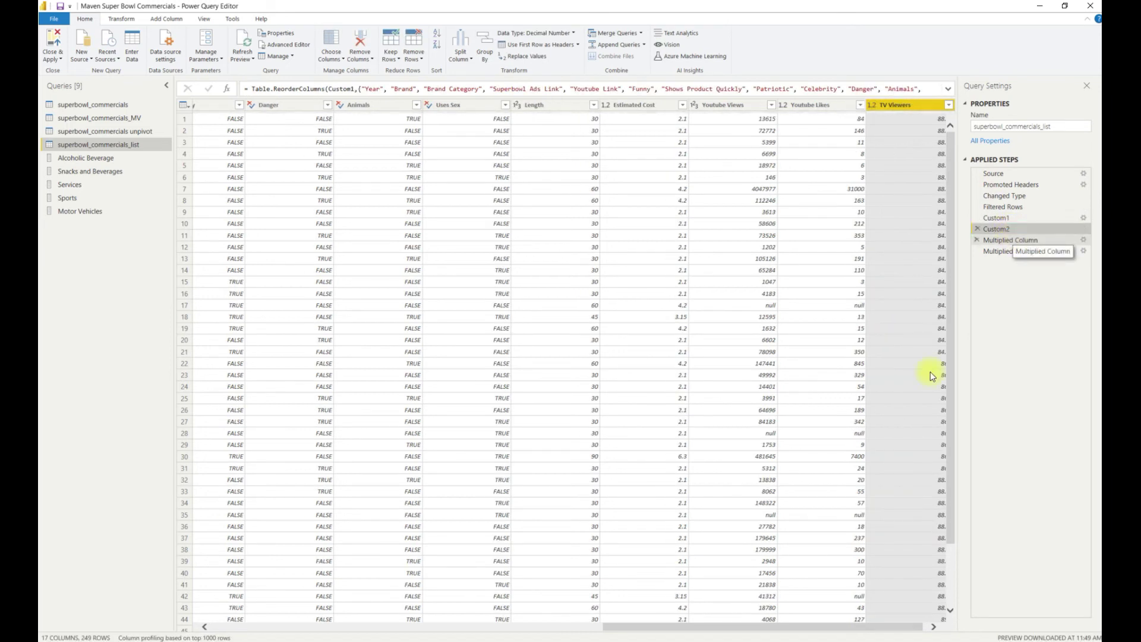
{"action": "left_click_drag", "start_coordinate": [835, 625], "coordinate": [436, 625]}
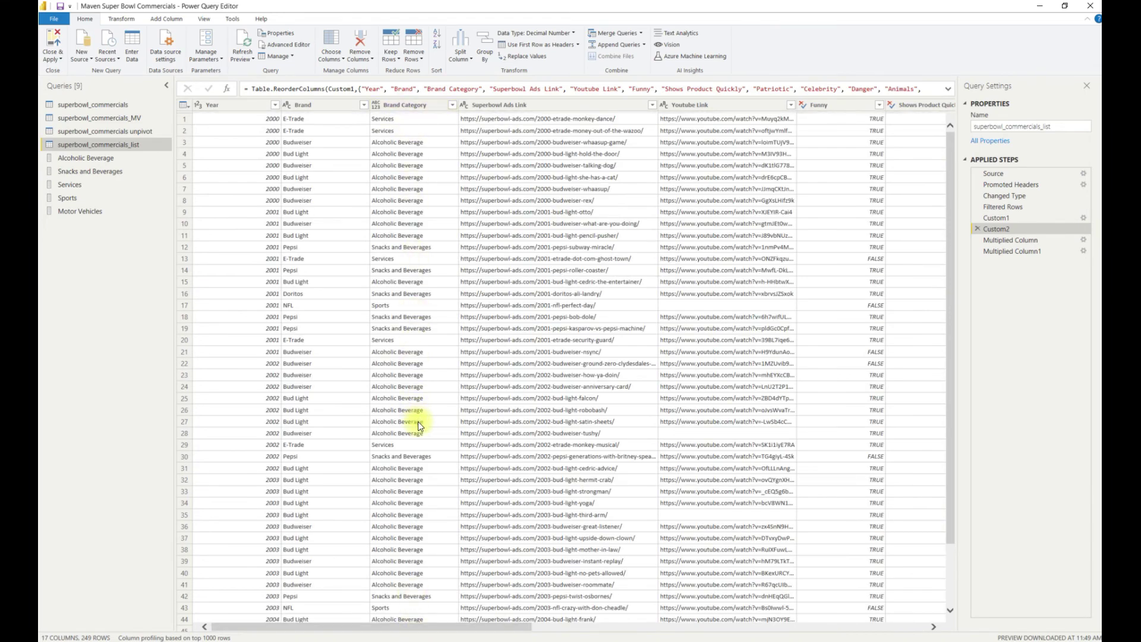
{"action": "scroll", "coordinate": [419, 422], "scroll_direction": "down", "scroll_amount": 15}
{"action": "scroll", "coordinate": [425, 494], "scroll_direction": "down", "scroll_amount": 20}
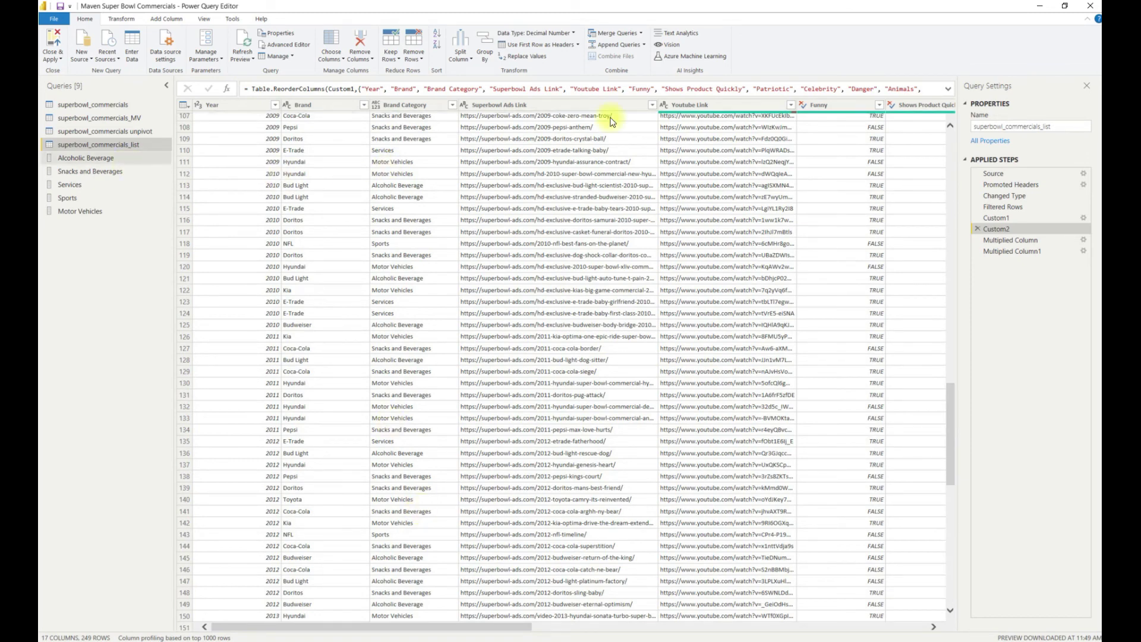
Step: Expand the formula bar to read Custom1's full if/else lines, then view the Alcoholic Beverage list
{"action": "left_click", "coordinate": [1005, 217]}
{"action": "left_click", "coordinate": [947, 90]}
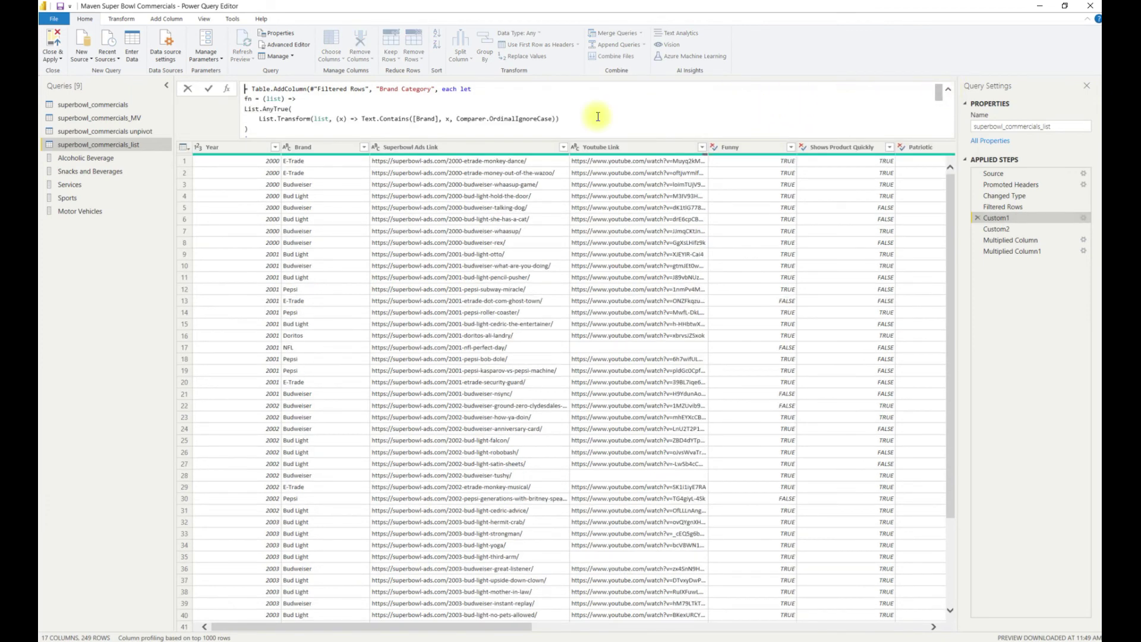
{"action": "scroll", "coordinate": [541, 119], "scroll_direction": "down", "scroll_amount": 2}
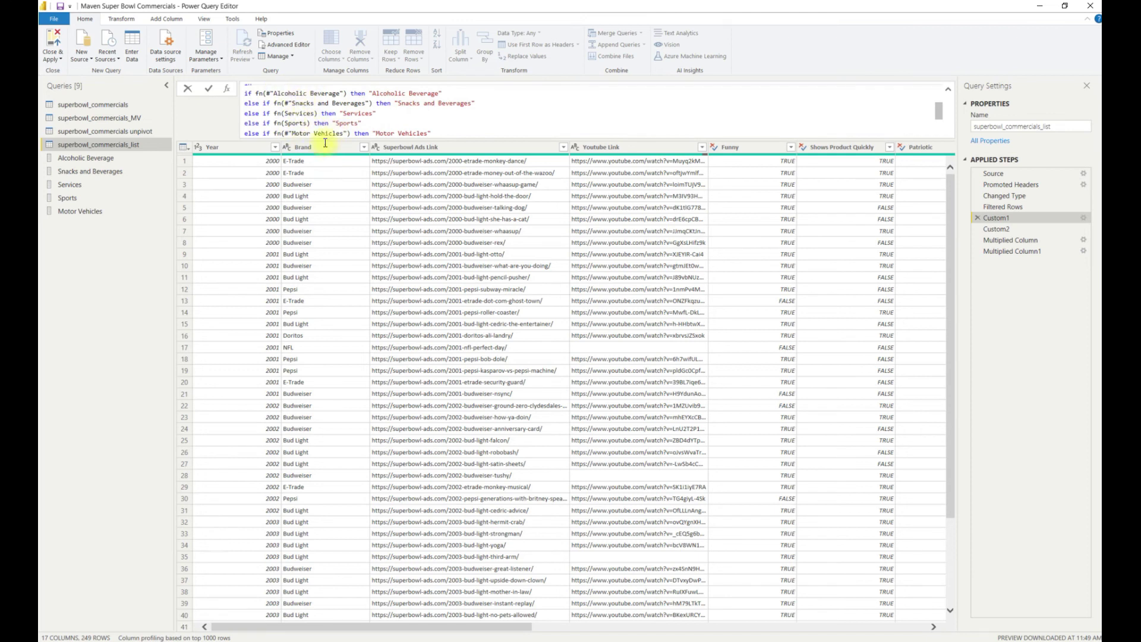
{"action": "left_click", "coordinate": [88, 157]}
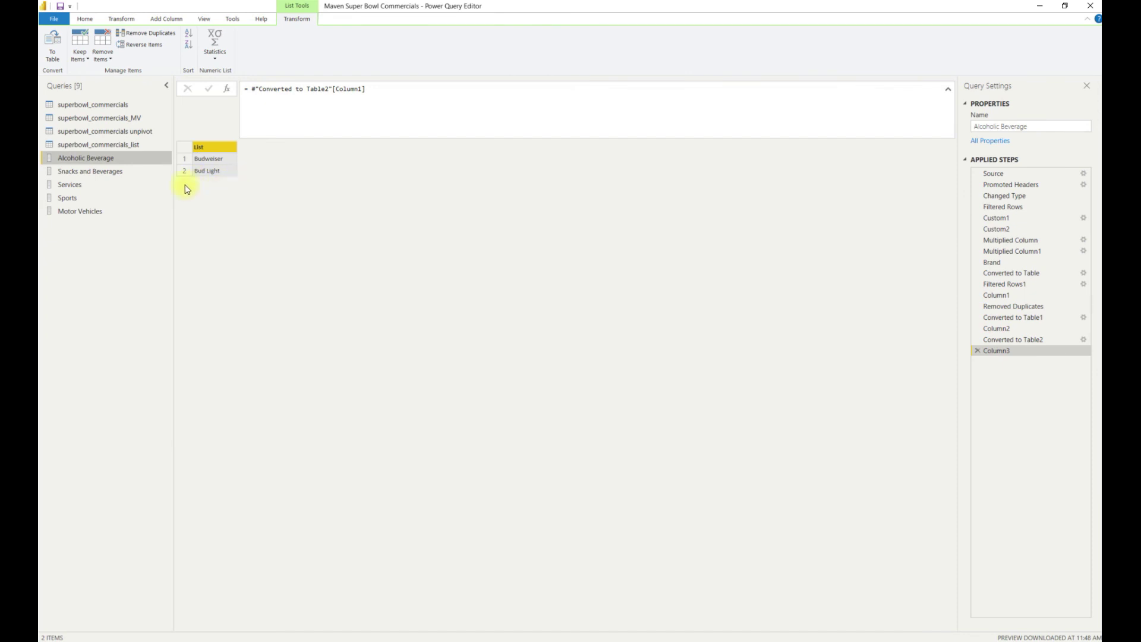
Step: Look over the Sports and Motor Vehicles lists, then scroll the superbowl_commercials_list grid
{"action": "left_click", "coordinate": [67, 199]}
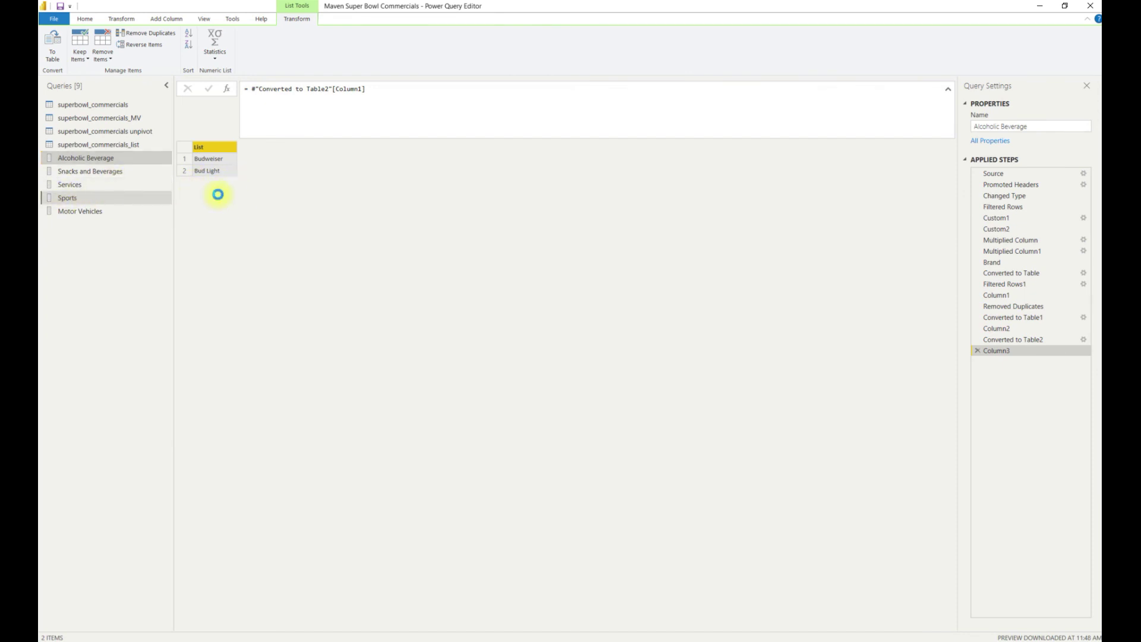
{"action": "left_click", "coordinate": [88, 211]}
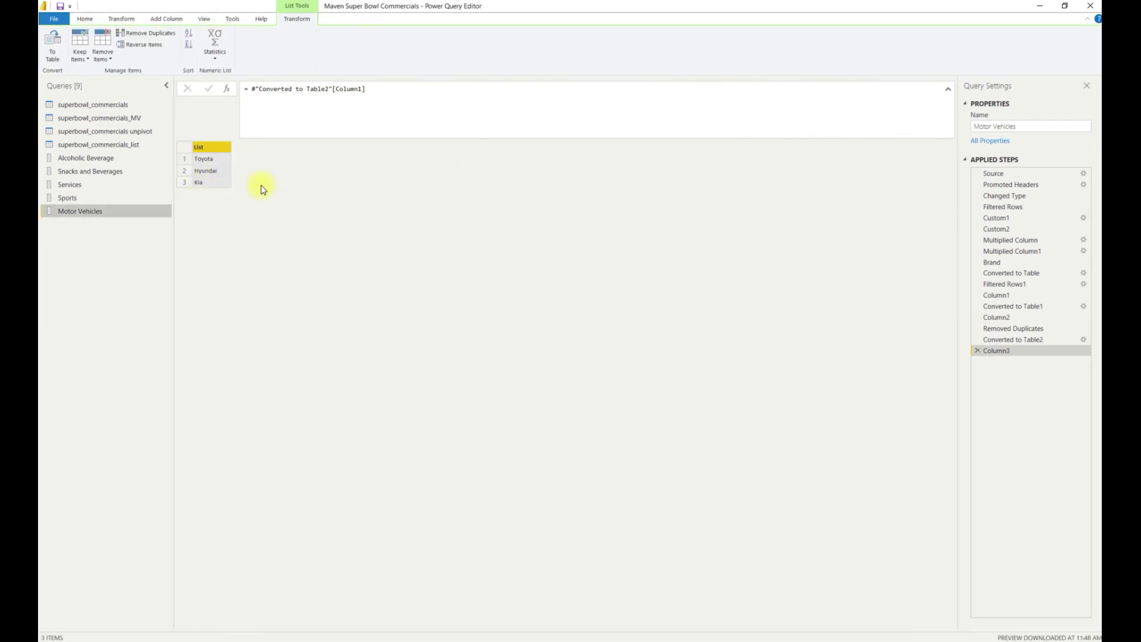
{"action": "left_click", "coordinate": [105, 142]}
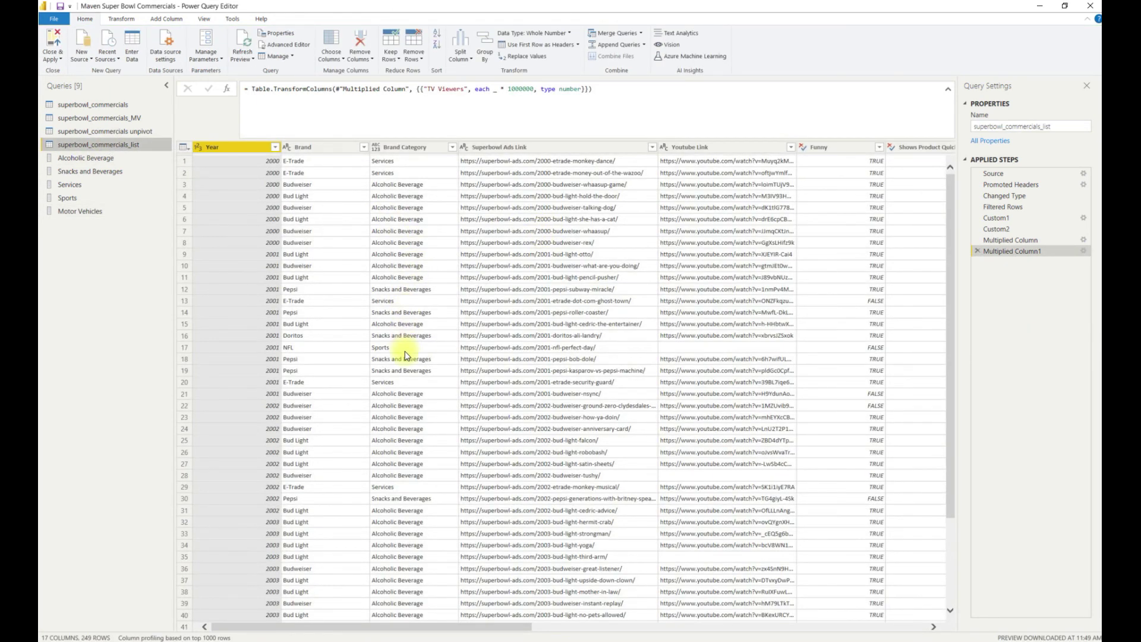
{"action": "scroll", "coordinate": [407, 356], "scroll_direction": "down", "scroll_amount": 3}
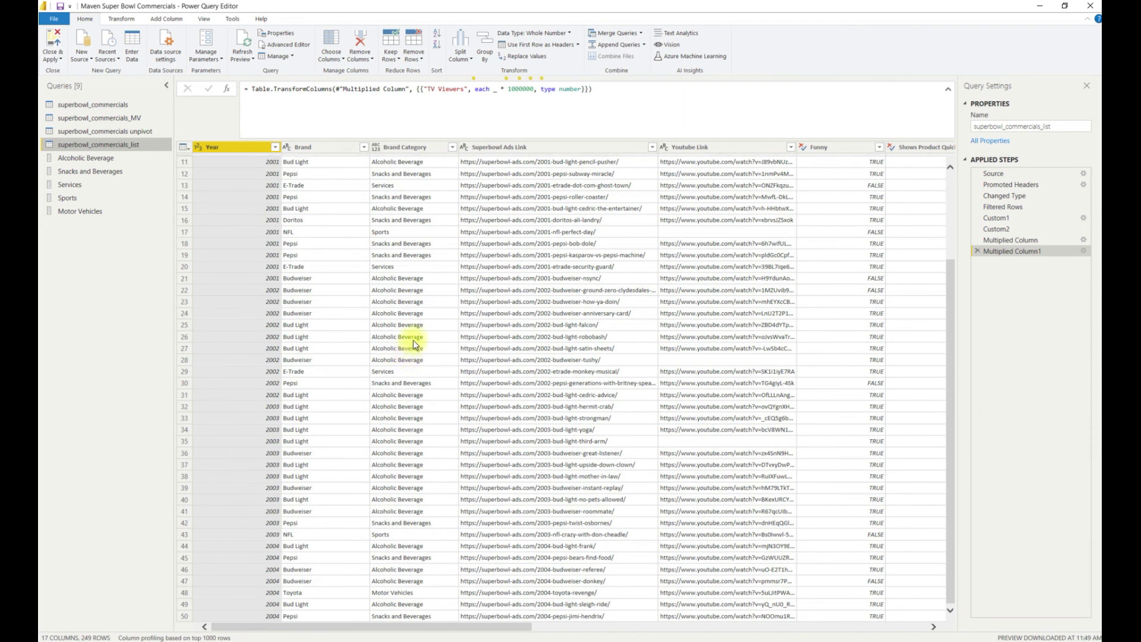